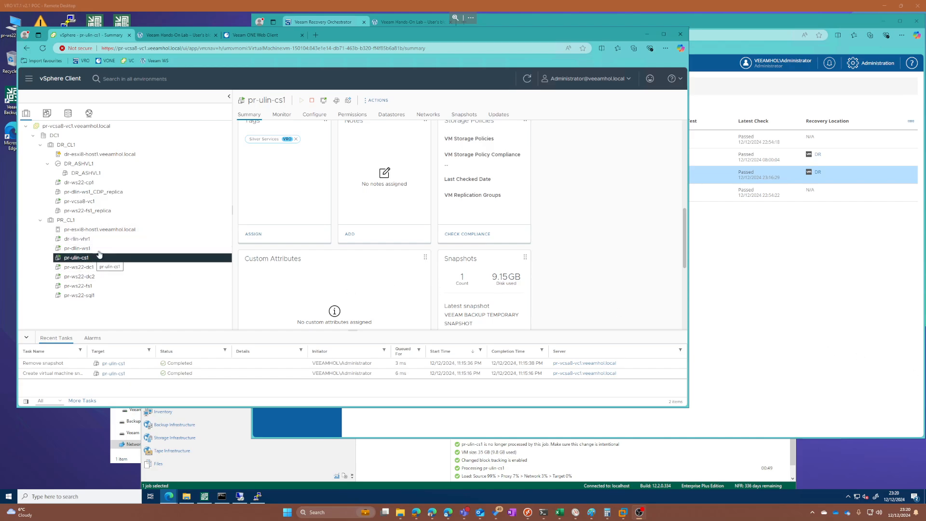
Step: Review the pr-ws22-fs1, pr-dlin-ws1 and pr-ulin-cs1 virtual machines in vSphere and view the Veeam Hands-On Lab website
left_click(98, 286)
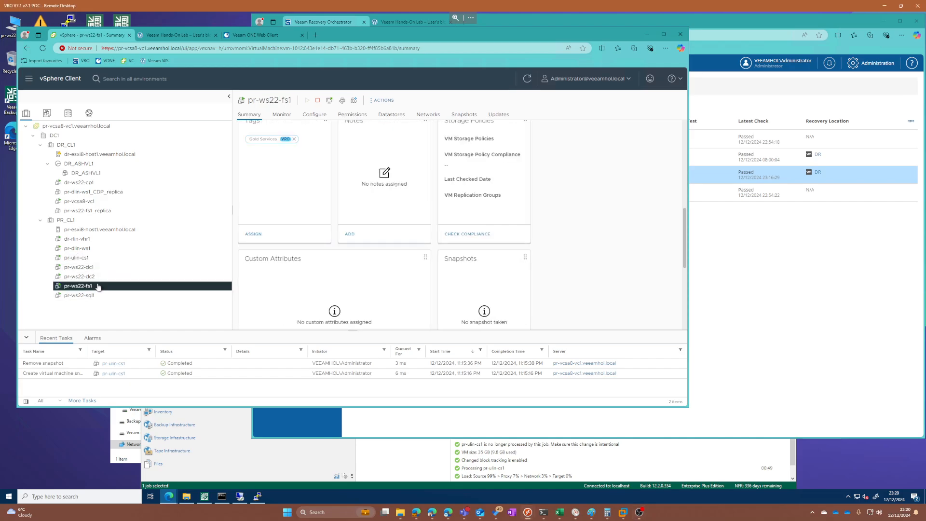
left_click(96, 249)
left_click(97, 259)
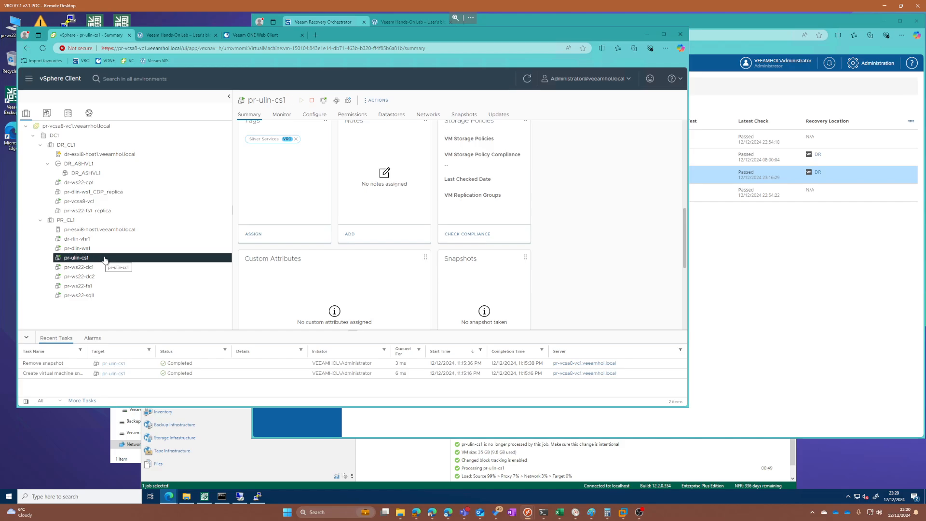
left_click(178, 35)
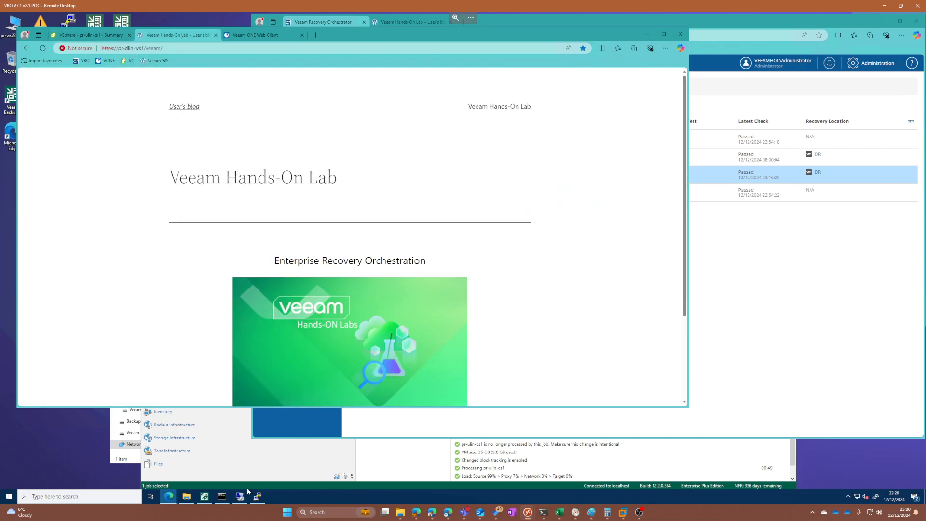
Step: Open the Mater best picture from the Veeam Images folder on the network share and close it after viewing
left_click(186, 496)
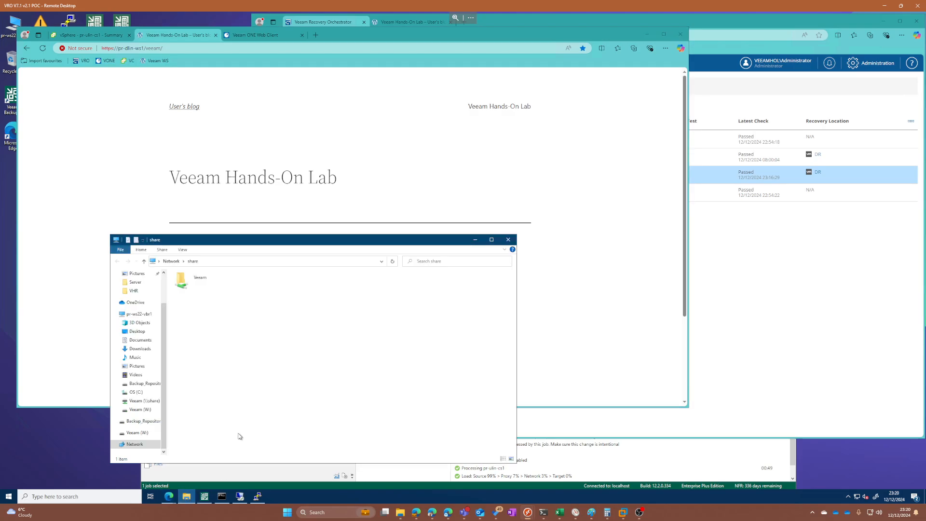
double_click(196, 286)
double_click(199, 290)
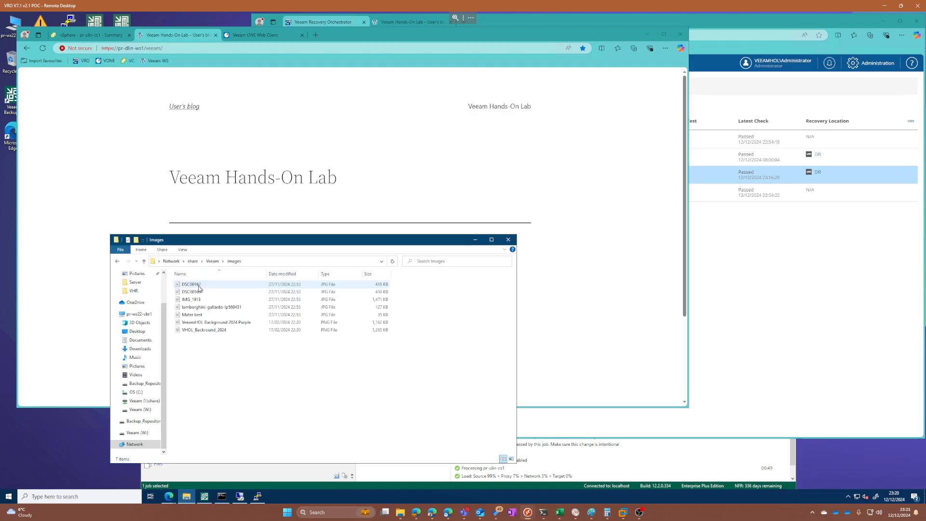
double_click(209, 315)
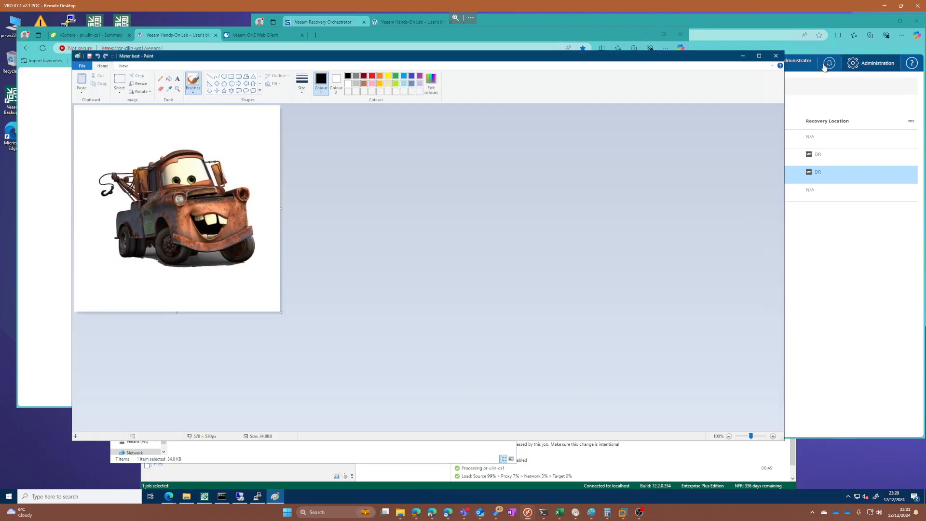
left_click(776, 56)
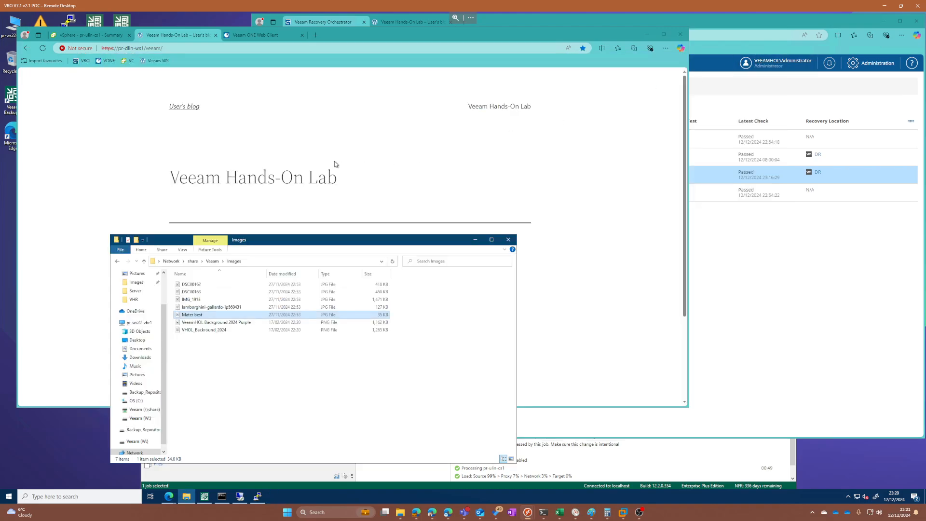
Step: Switch to the pr-ulin-cs1 terminal session and run "docker run hello-world"
left_click(143, 205)
left_click(257, 496)
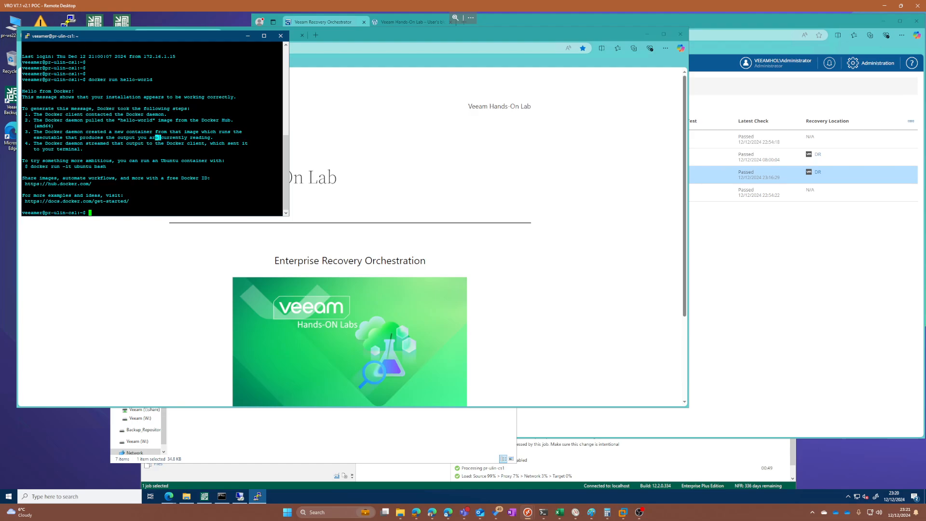
key("Return")
key("Return")
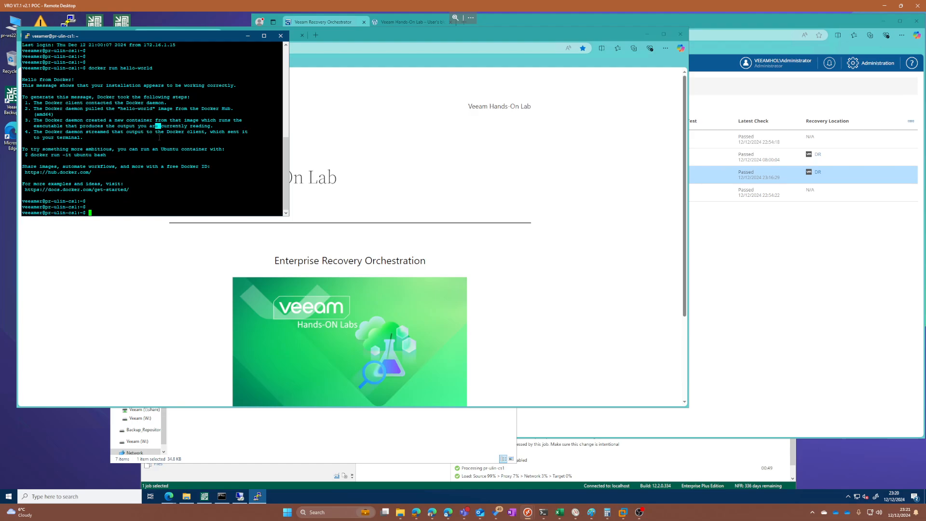
type("docker run hello-world")
key("Return")
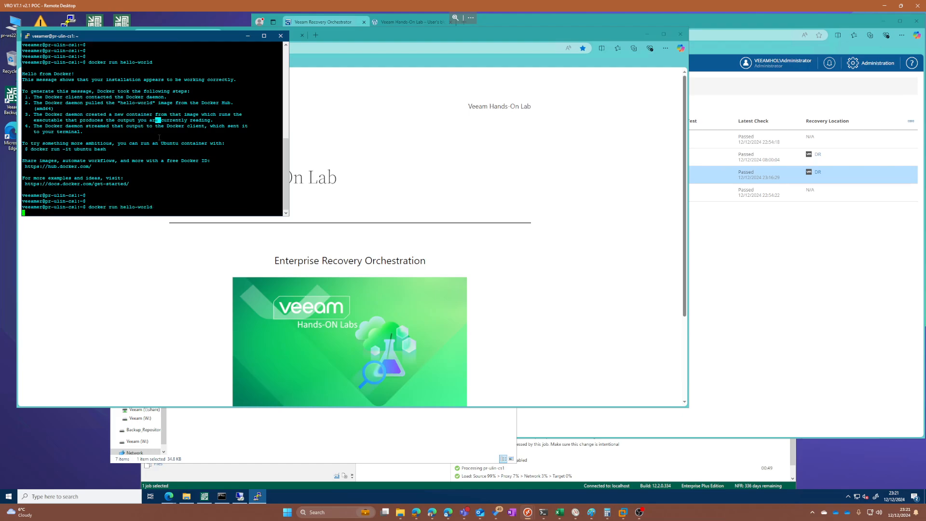
key("Return")
key("Return")
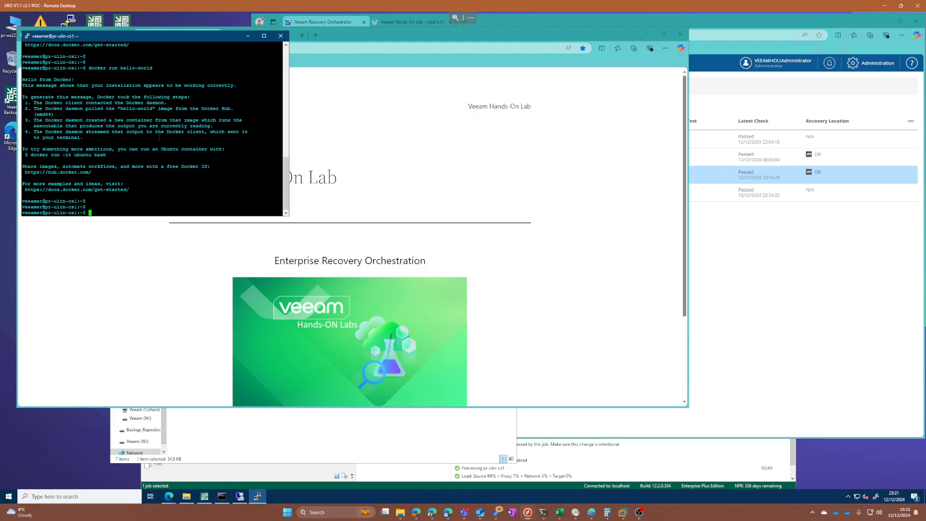
Step: Bring up the vSphere inventory, move its window and the terminal clear of the desktop shortcuts, and run the Disaster script
left_click(745, 251)
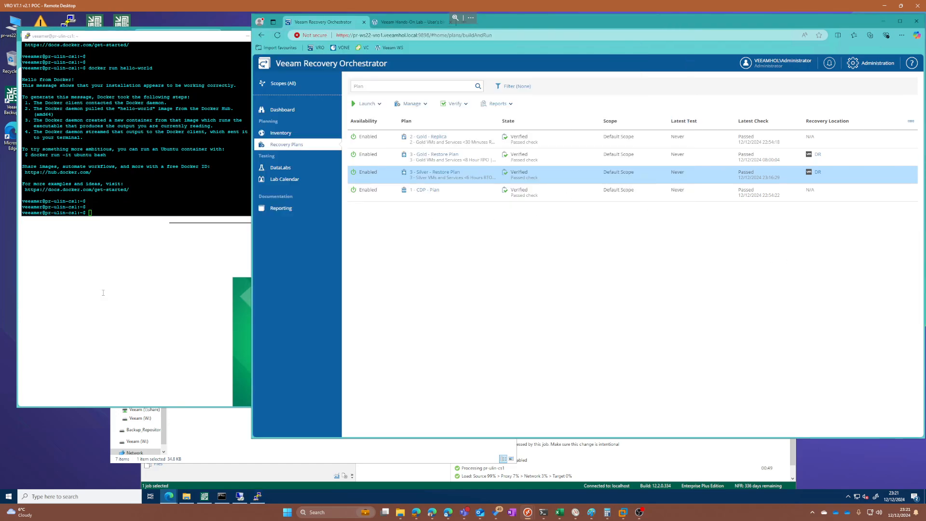
left_click(135, 317)
left_click(93, 37)
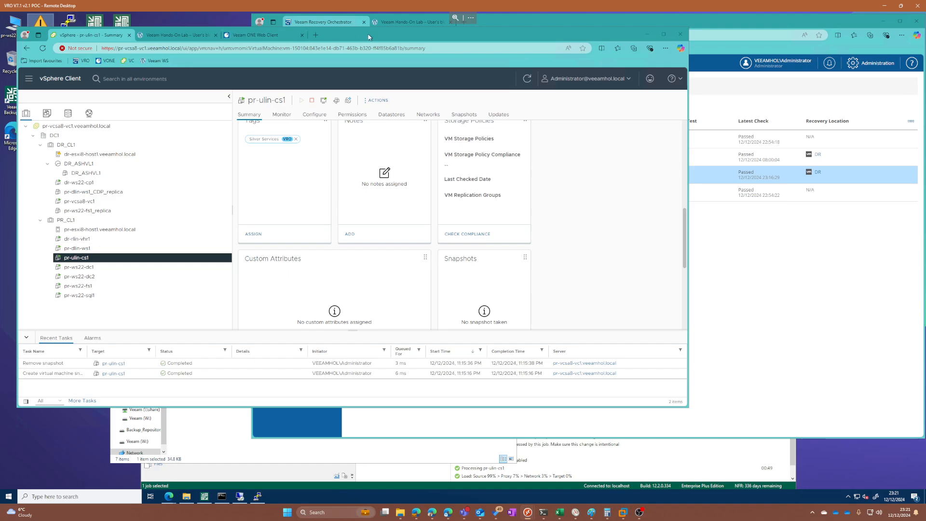
left_click_drag(370, 38, 382, 58)
left_click_drag(211, 33, 211, 55)
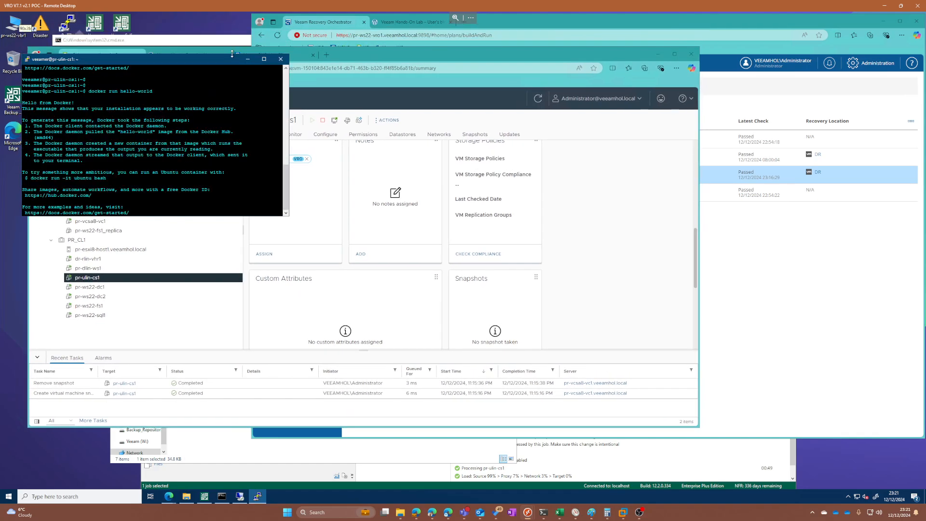
double_click(37, 20)
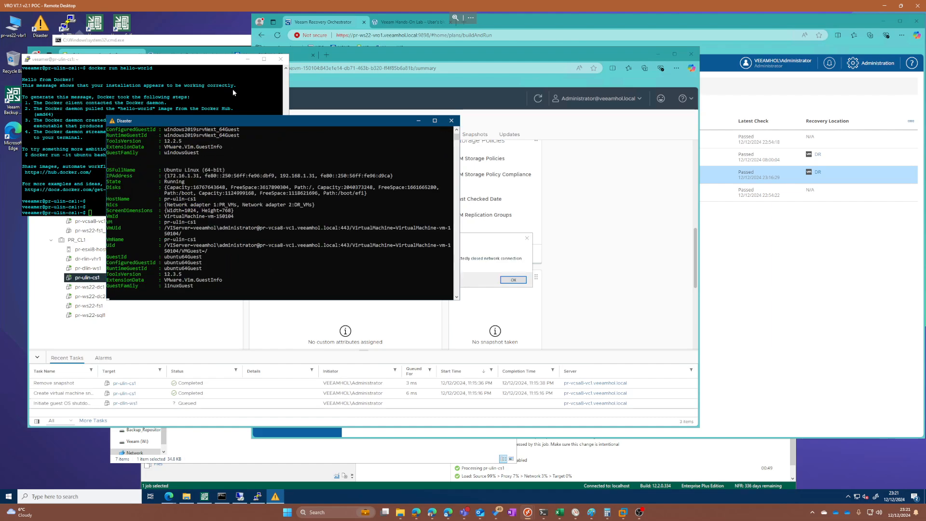
left_click(493, 269)
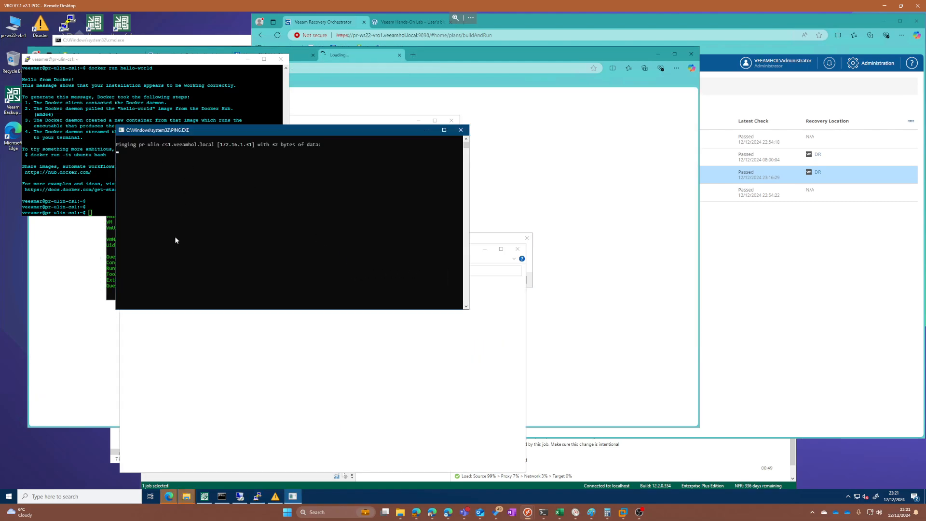
Step: Check the newly opened File Explorer window and reload the Veeam Hands-On Lab website to test whether the services respond
mouse_move(187, 497)
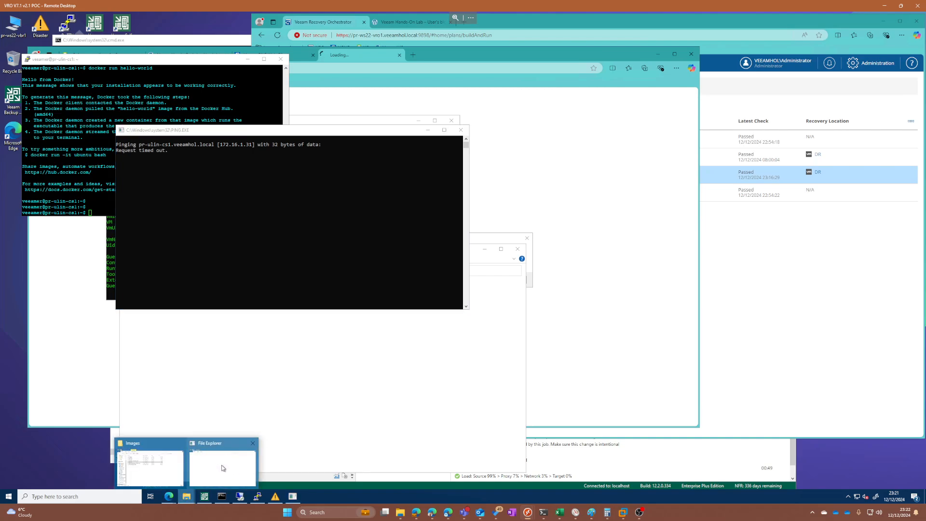
left_click(224, 467)
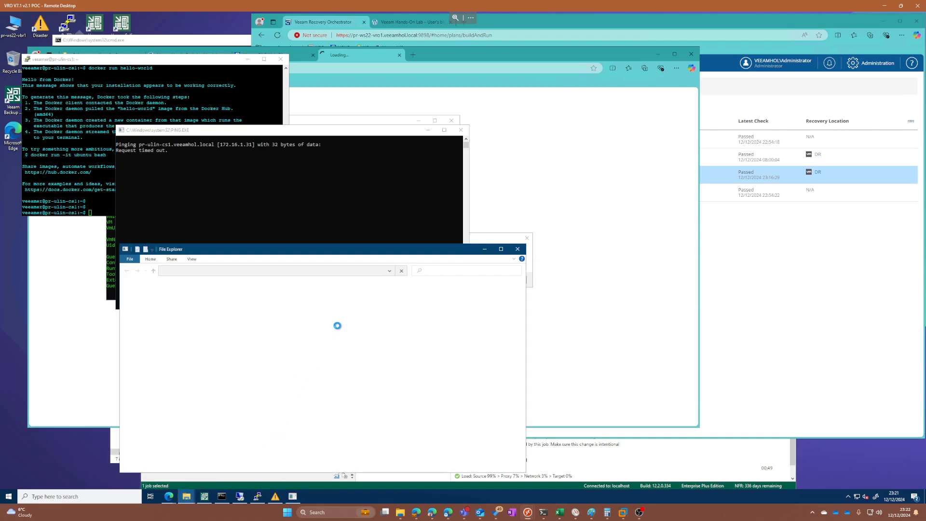
left_click(361, 55)
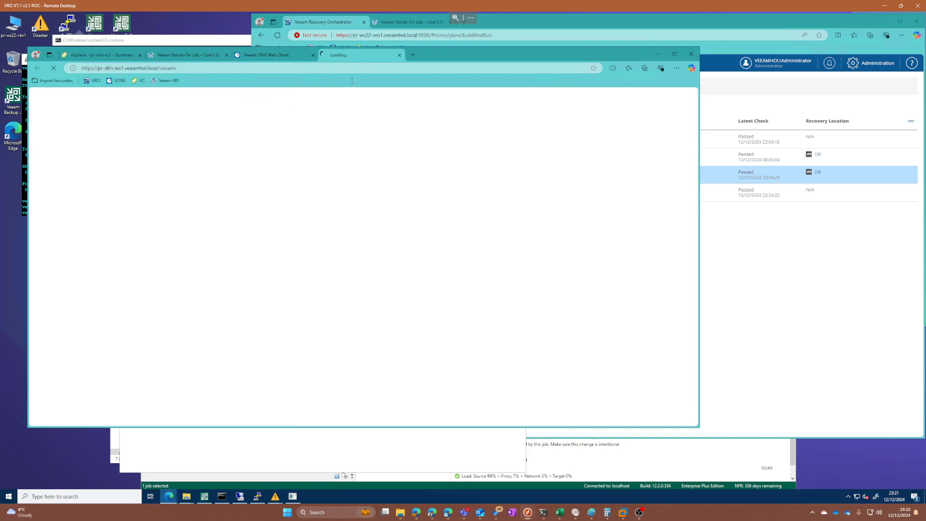
left_click(181, 56)
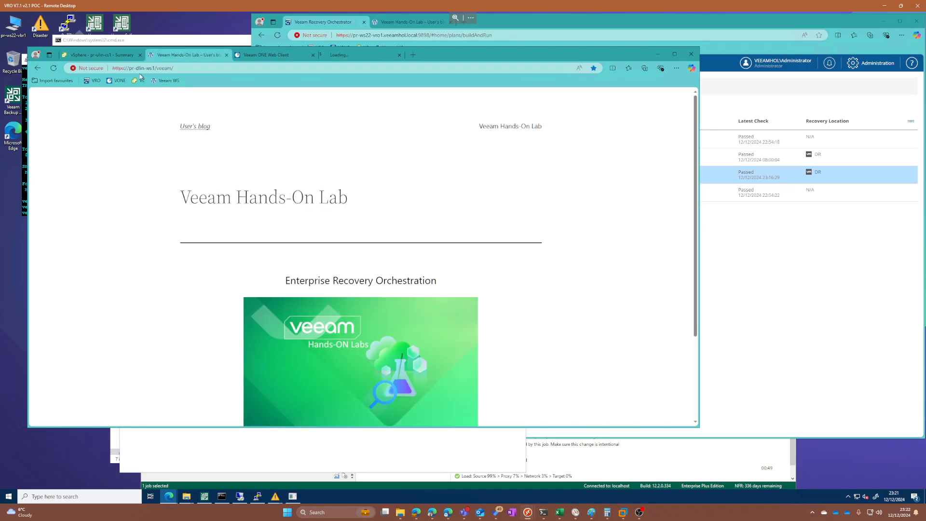
left_click(129, 69)
key("Return")
left_click(350, 56)
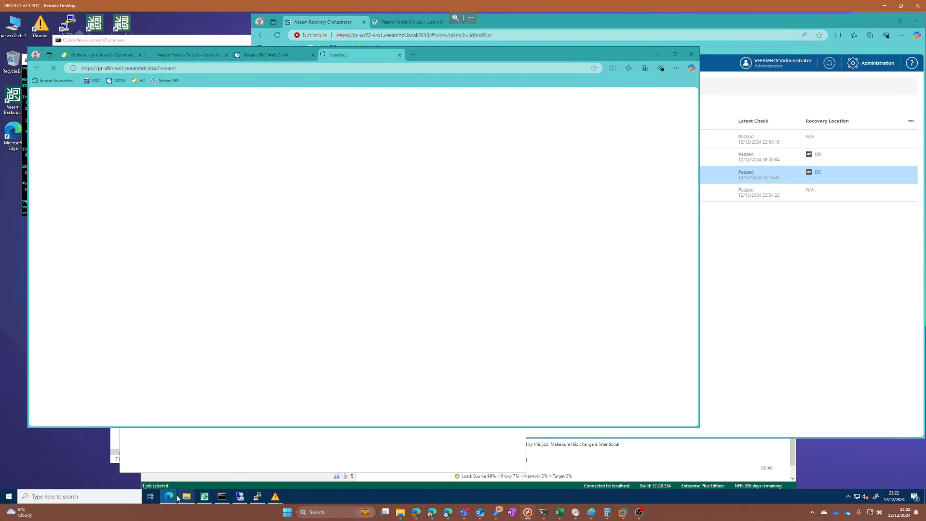
Step: Check the power state of pr-ulin-cs1, pr-dlin-ws1 and pr-ws22-fs1 in the vSphere inventory
left_click(94, 54)
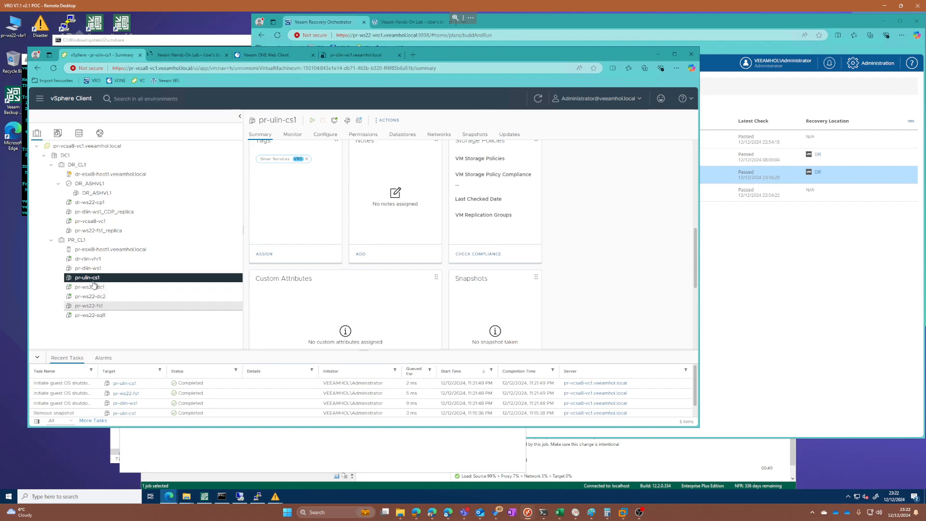
left_click(91, 268)
left_click(119, 306)
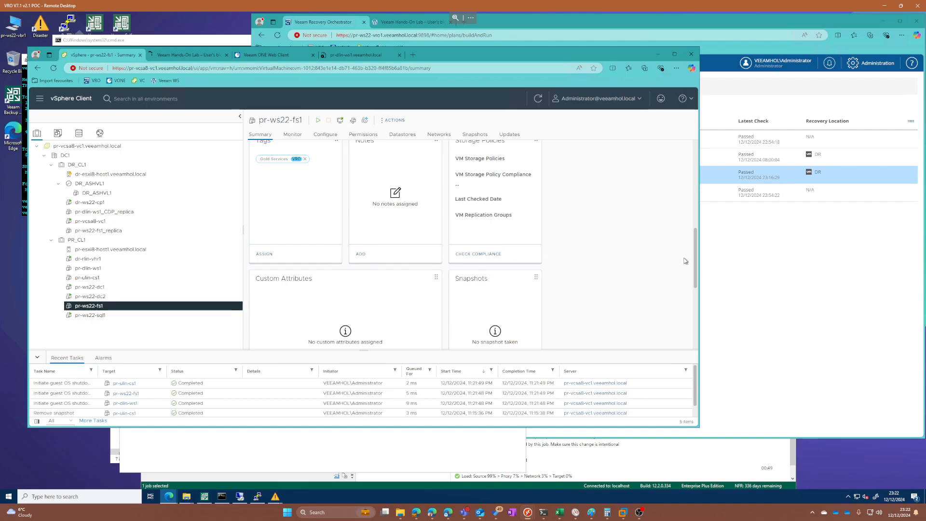
left_click(760, 271)
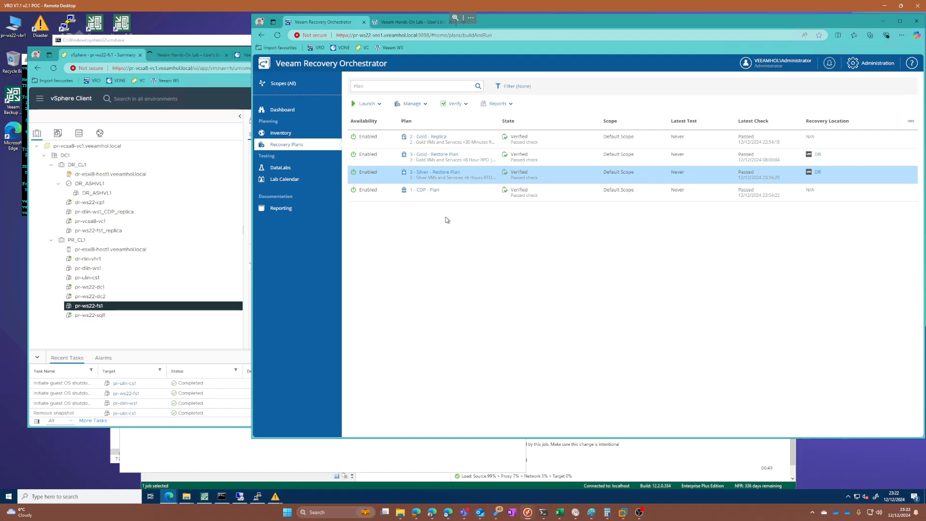
Step: Examine the VM hardware and network adapter details of pr-ws22-fs1, pr-dlin-ws1 and pr-ulin-cs1 in vSphere
left_click(102, 306)
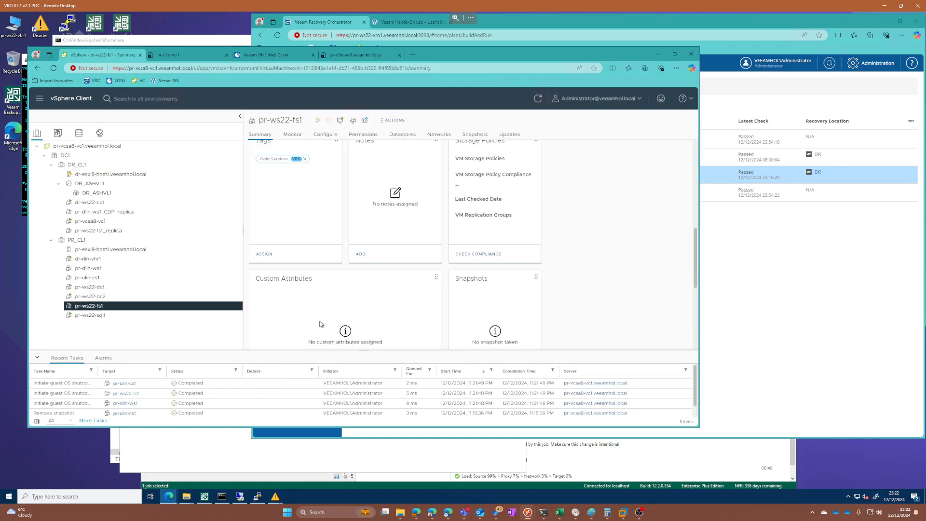
scroll(337, 318, "down", 2)
scroll(424, 311, "up", 5)
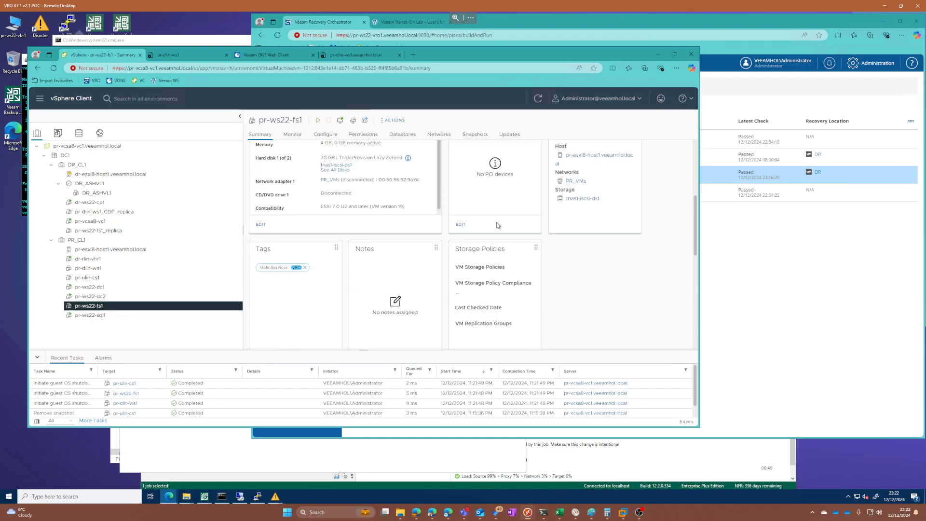
scroll(436, 255, "up", 1)
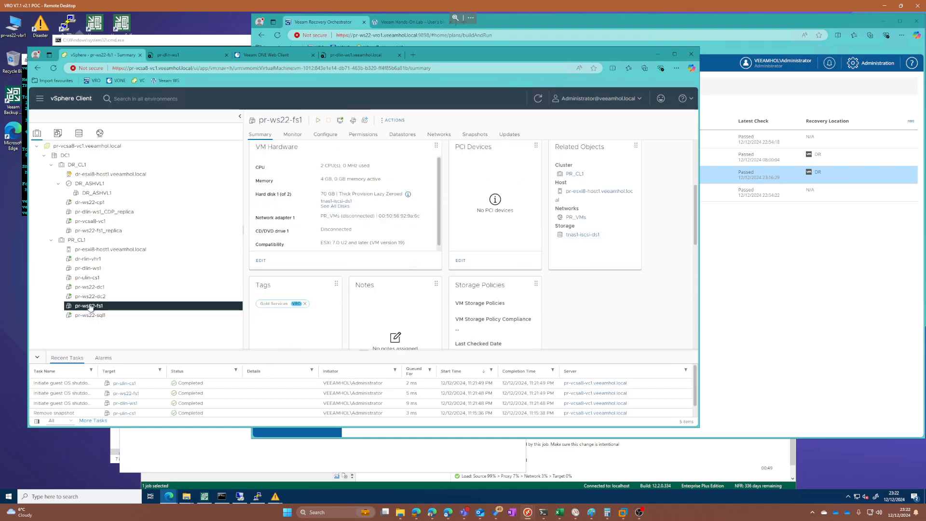
left_click(89, 268)
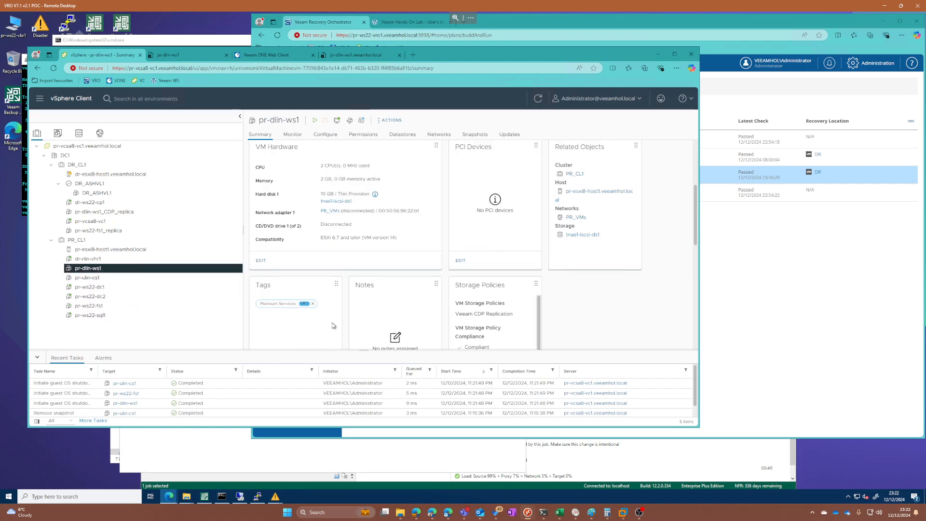
left_click(101, 280)
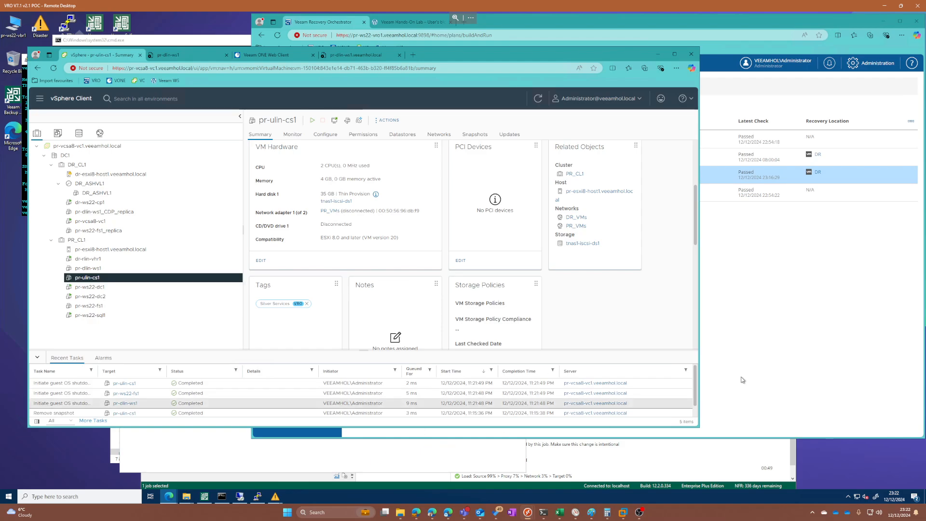
Step: Switch to Veeam Backup and Replication, close the Silver backup job's progress details, and display the CDP jobs
left_click(615, 468)
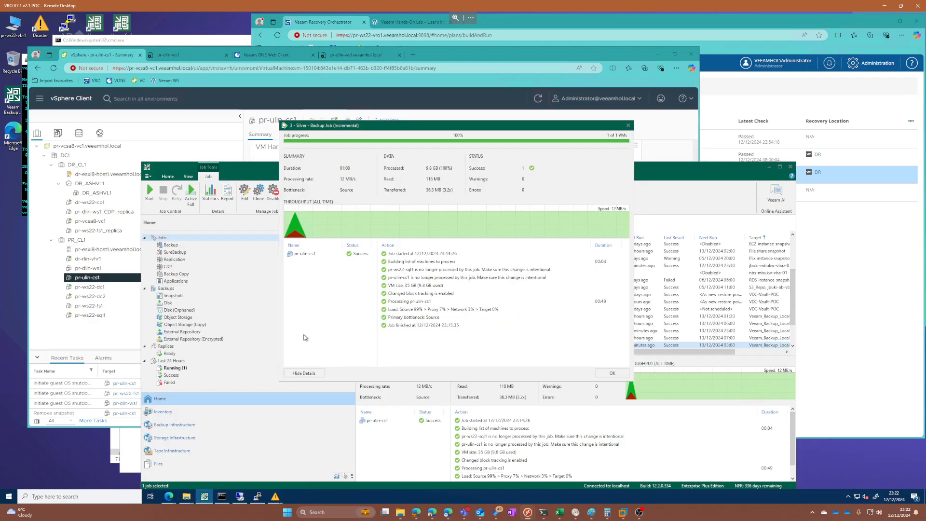
left_click(619, 375)
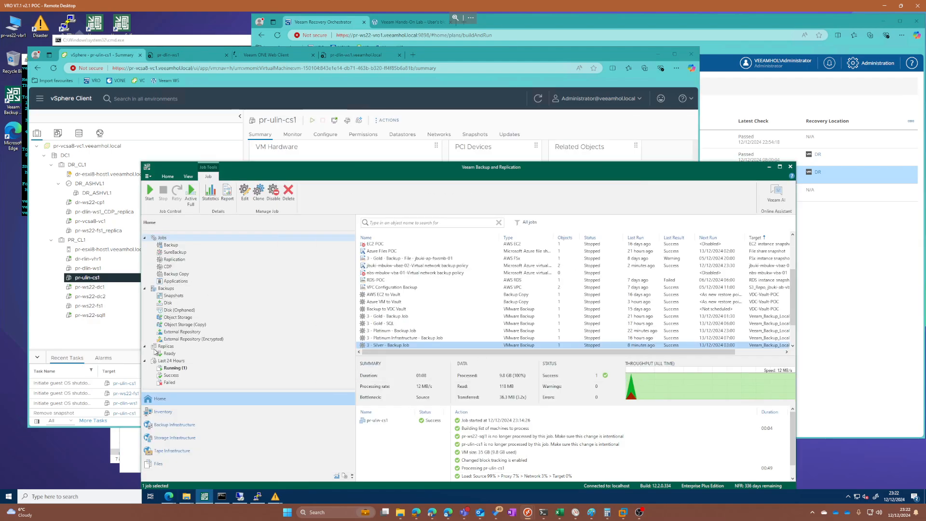
left_click(167, 268)
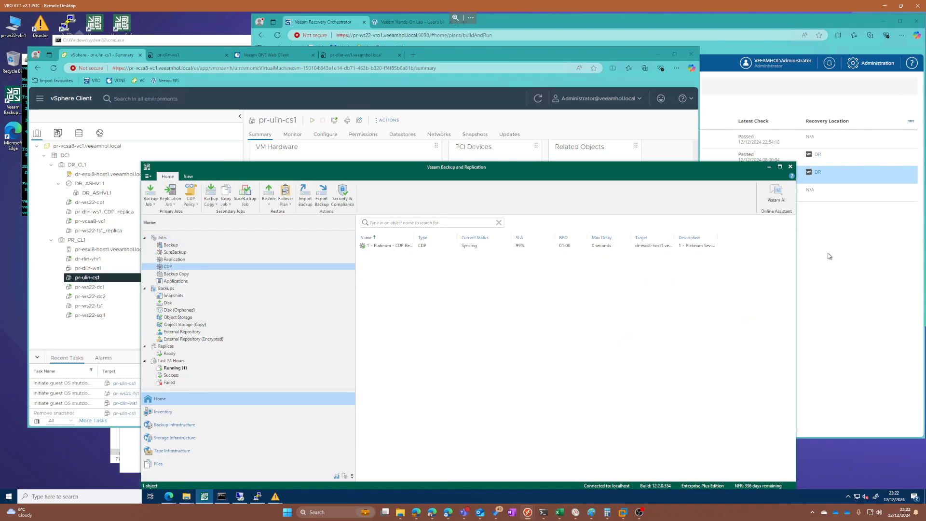
Step: Switch to Veeam Recovery Orchestrator and start running the 1 - CDP - Plan recovery plan
left_click(880, 265)
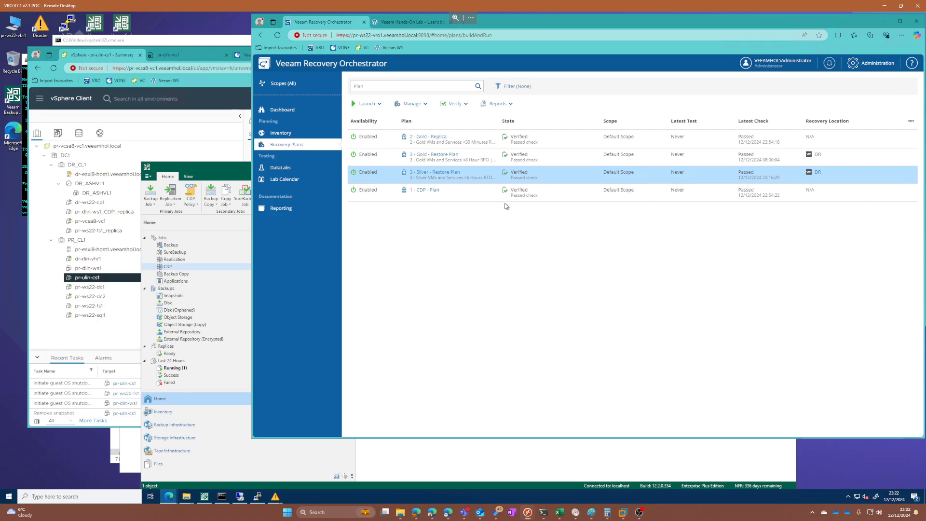
left_click(486, 197)
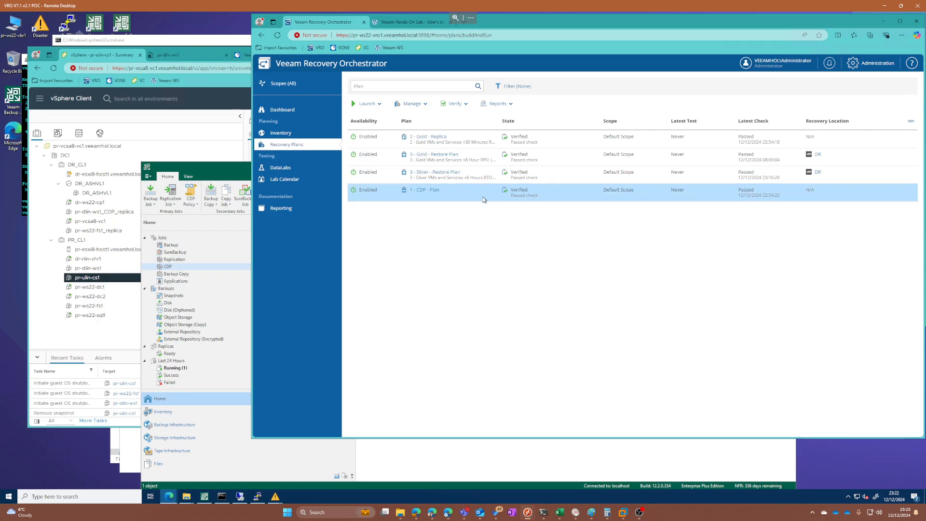
left_click(415, 105)
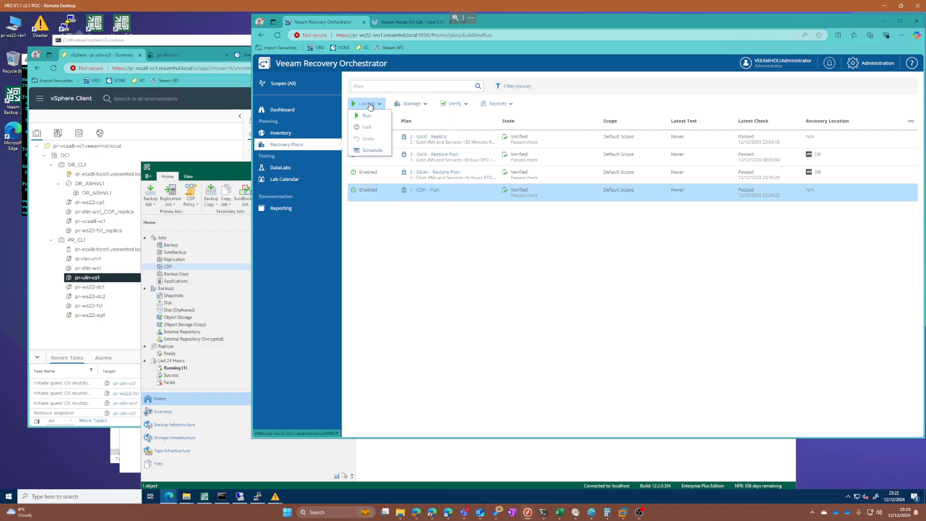
left_click(369, 104)
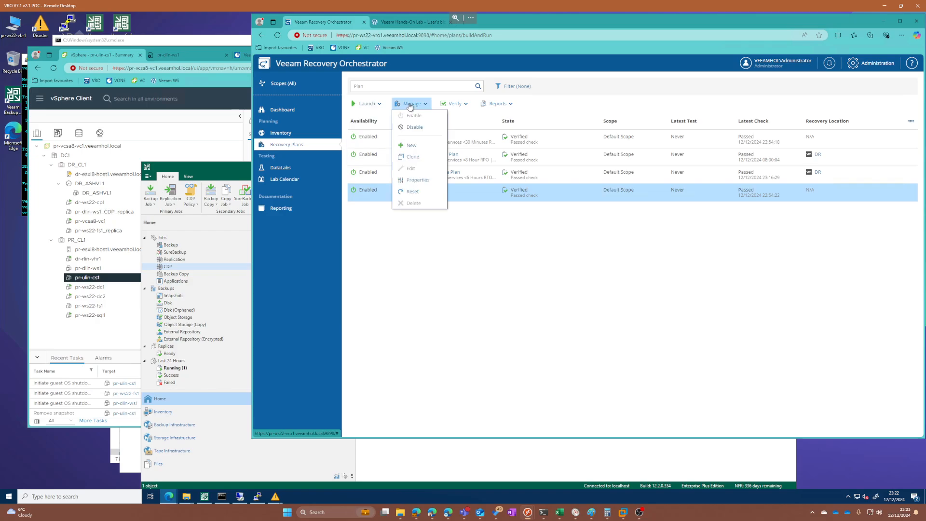
left_click(410, 107)
left_click(410, 106)
left_click(371, 105)
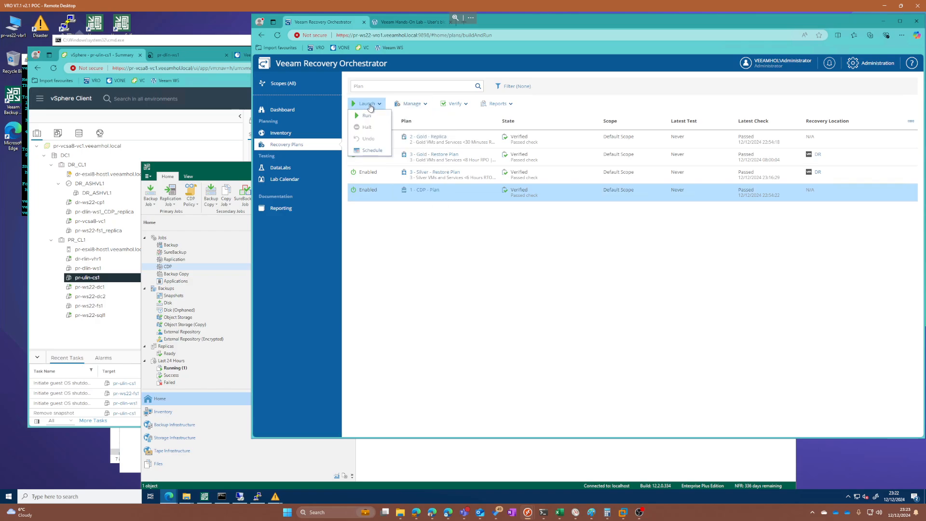
left_click(366, 116)
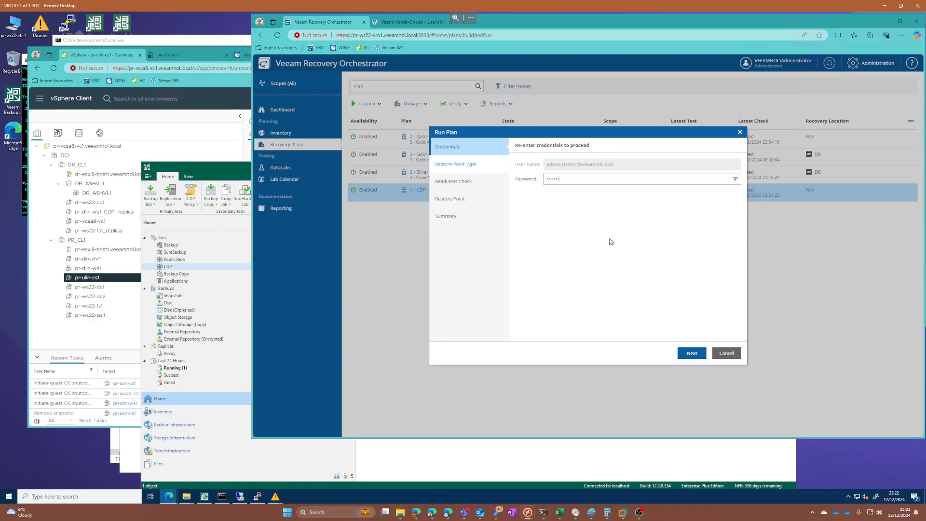
Step: Authenticate the run with the account password, keep the latest restore point and launch the CDP plan's failover
key("BackSpace")
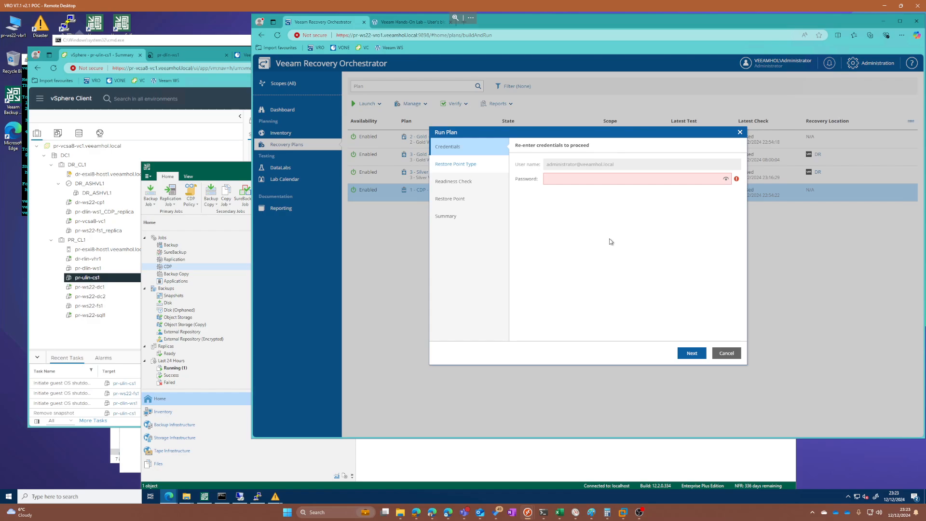
type("P")
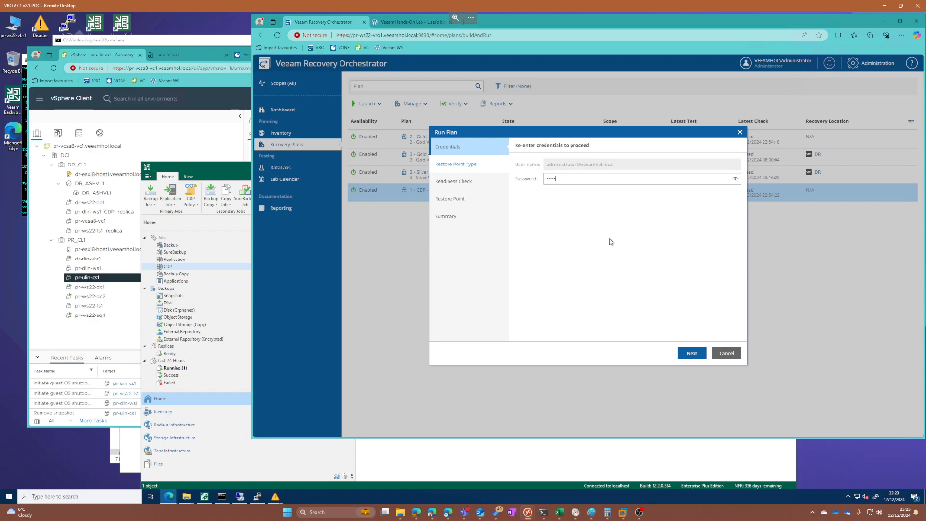
key("Return")
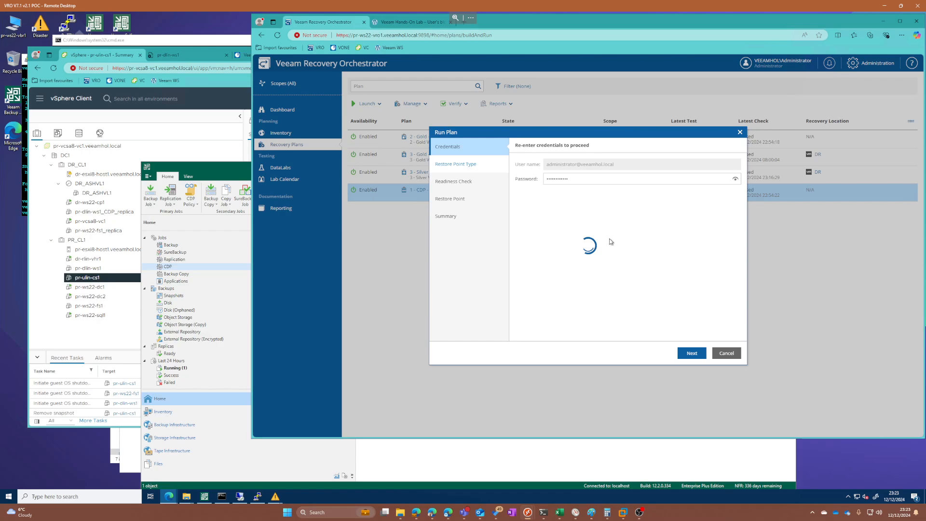
left_click(692, 356)
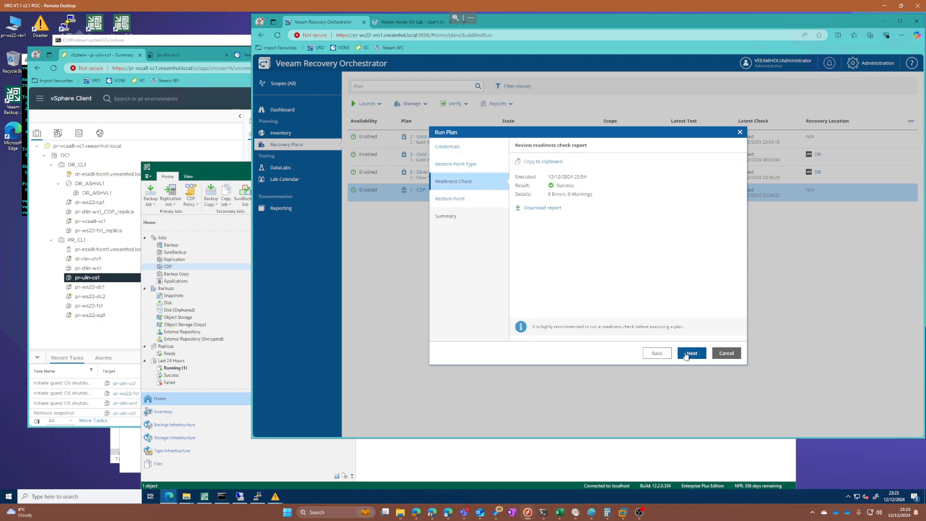
left_click(687, 356)
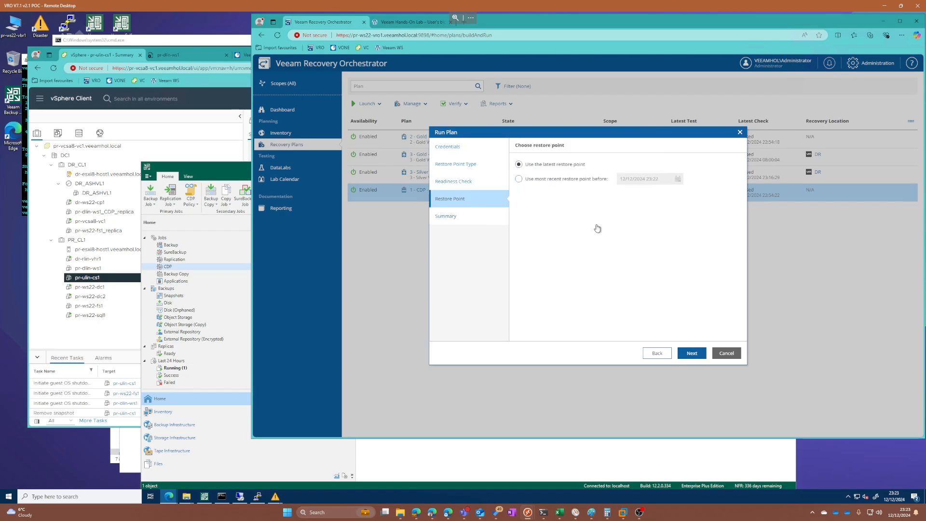
left_click(690, 355)
left_click(691, 355)
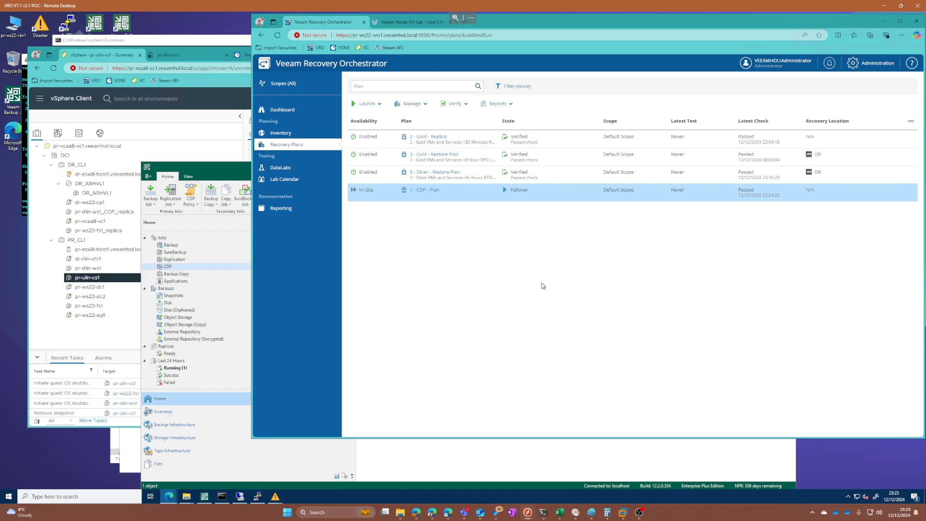
Step: Open the details of the CDP plan and display the execution steps of pr-dlin-ws1
left_click(433, 193)
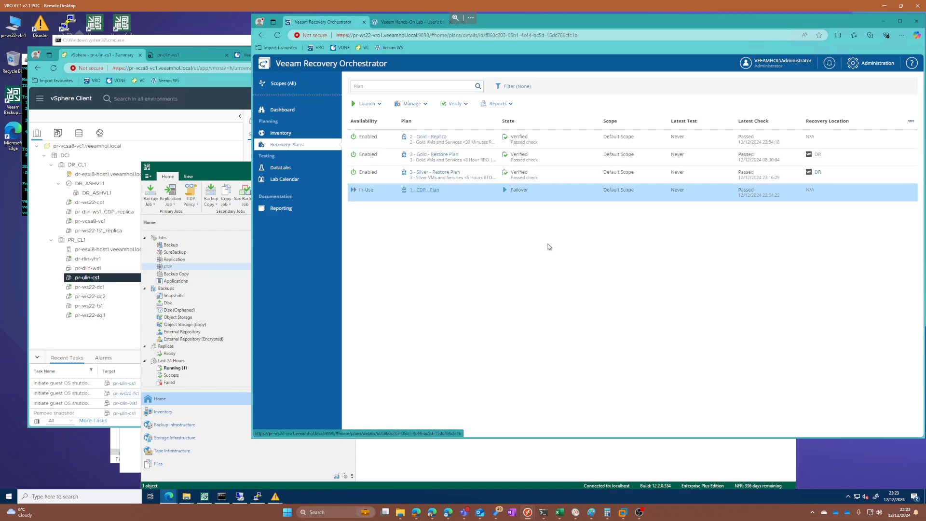
left_click(706, 190)
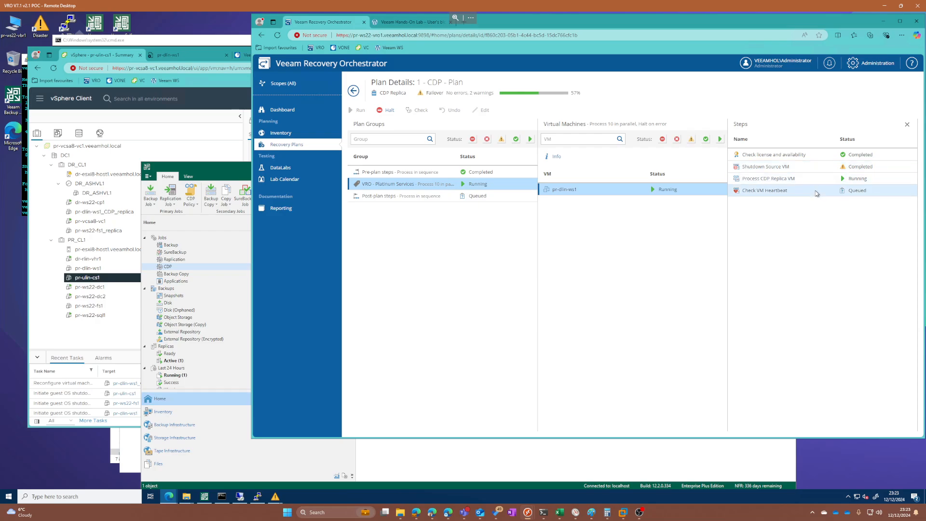
Step: Check the summary and power status of pr-dlin-ws1_CDP_replica in vSphere, and return to the CDP plan's steps in Recovery Orchestrator
left_click(74, 337)
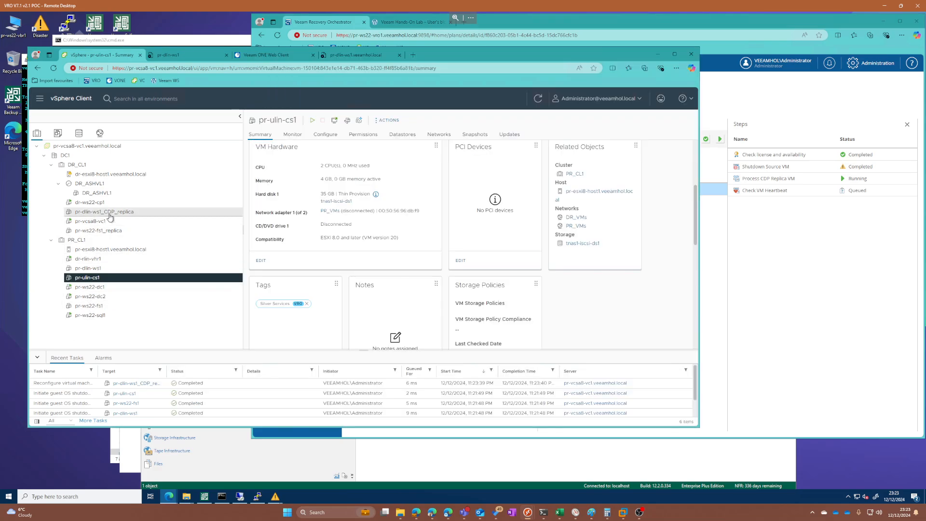
left_click(135, 213)
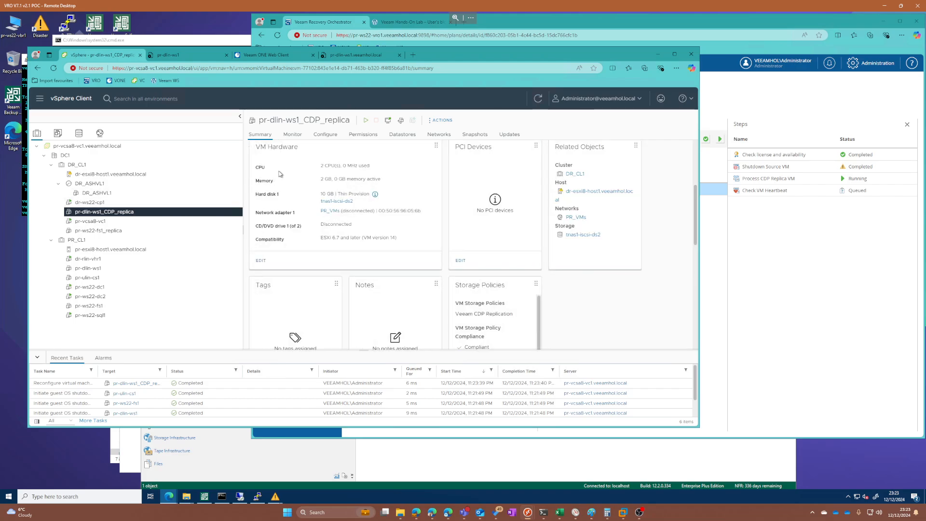
scroll(396, 220, "up", 3)
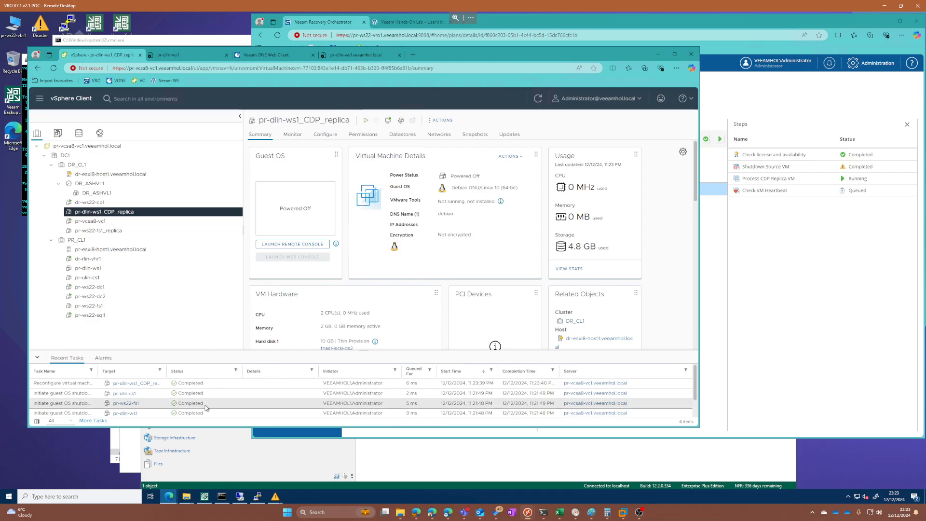
left_click(793, 288)
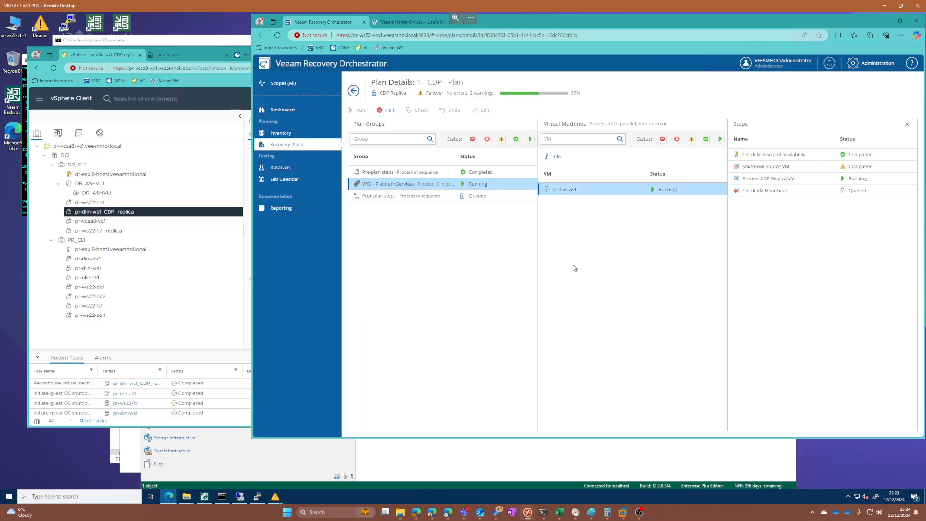
left_click(793, 182)
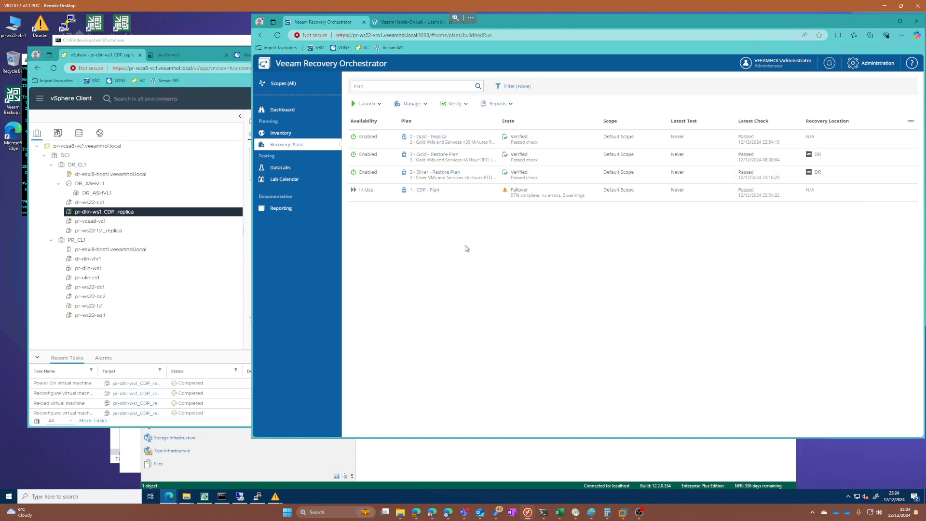
Step: Run the 2 - Gold - Replica plan from the recovery plans list, authenticating with the account password
left_click(449, 139)
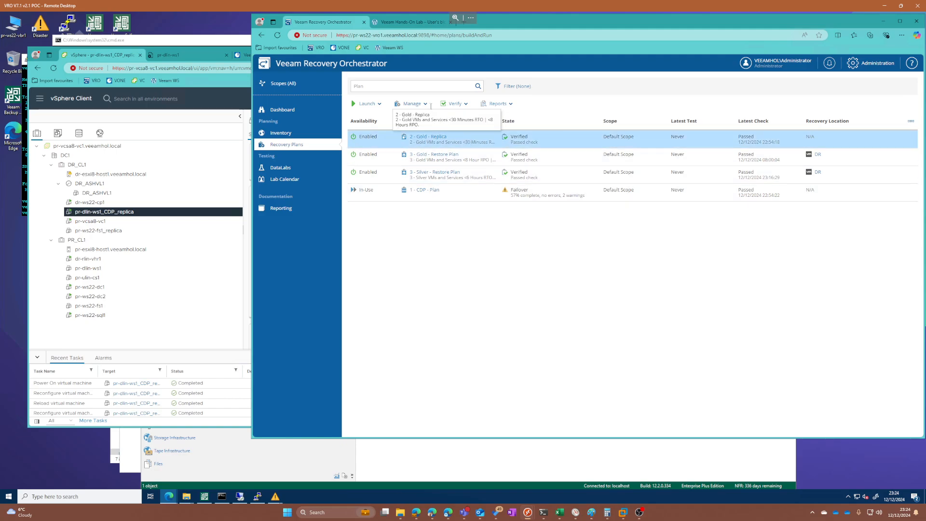
left_click(367, 103)
left_click(367, 114)
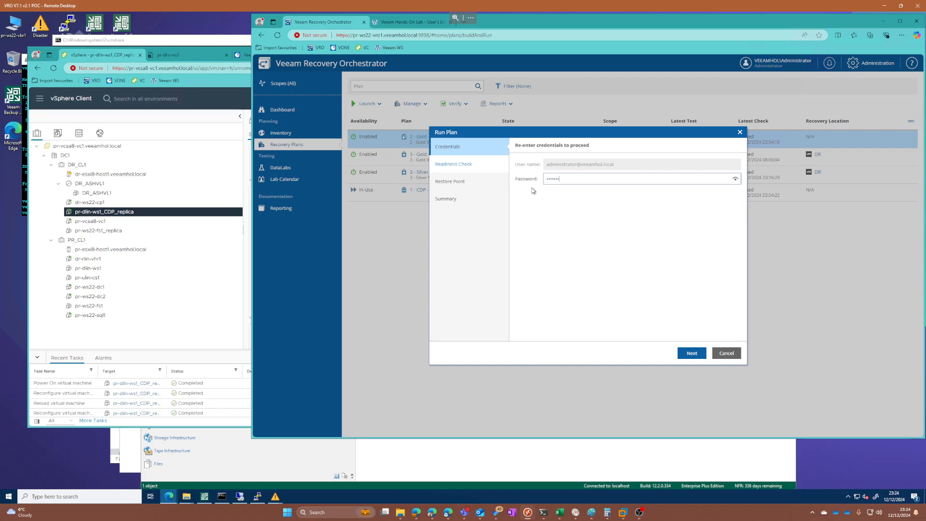
key("Return")
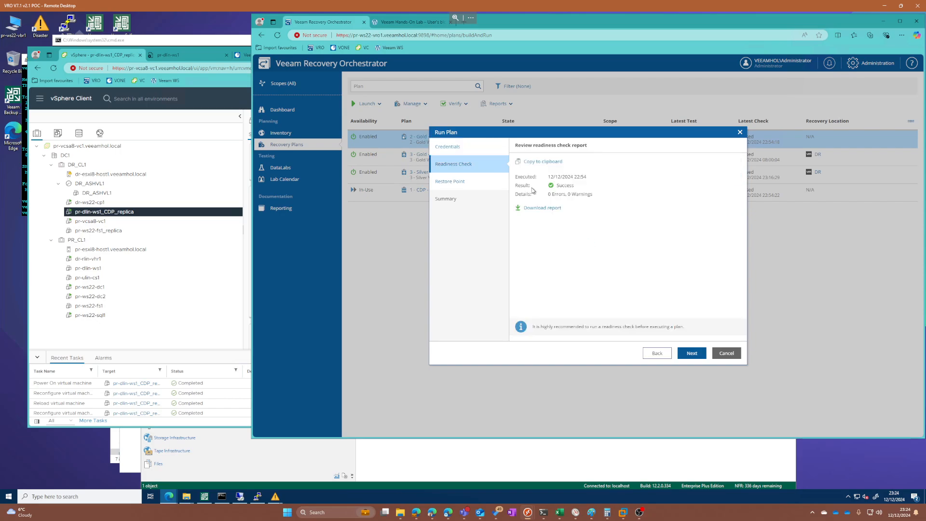
key("Return")
key("Return")
key("Return")
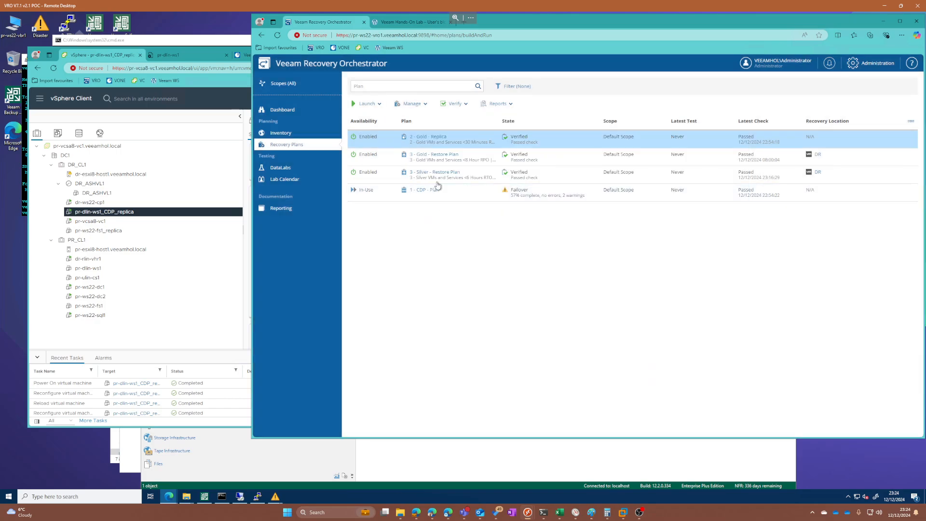
Step: Start running the 3 - Silver - Restore Plan, enter the account password and proceed past the readiness check
left_click(394, 177)
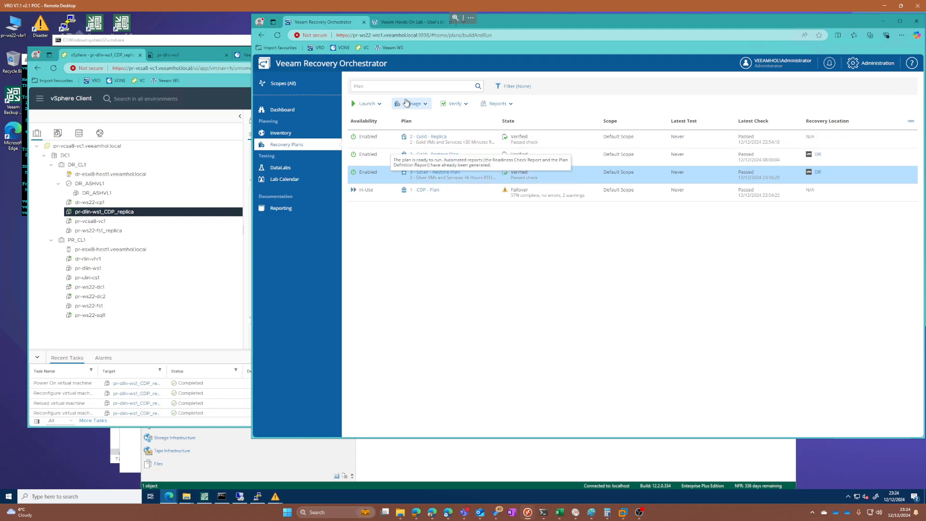
left_click(367, 103)
left_click(381, 117)
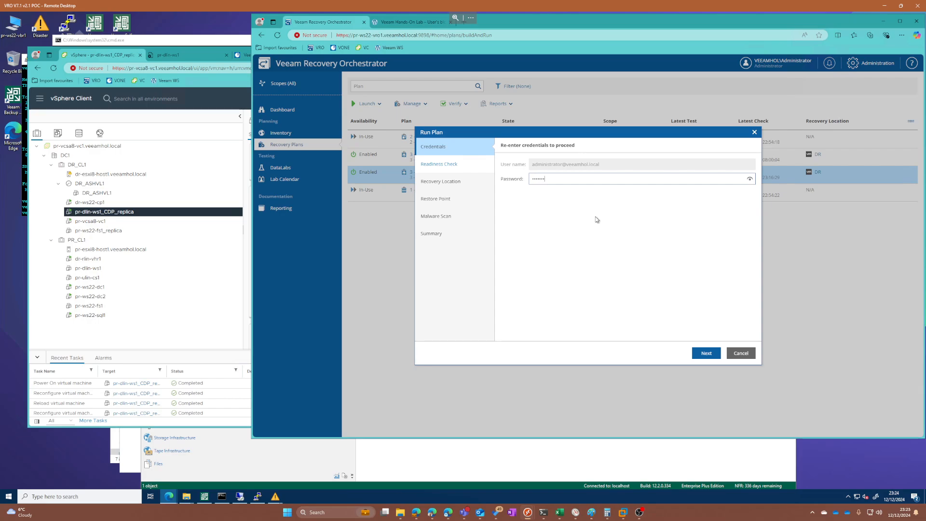
key("Return")
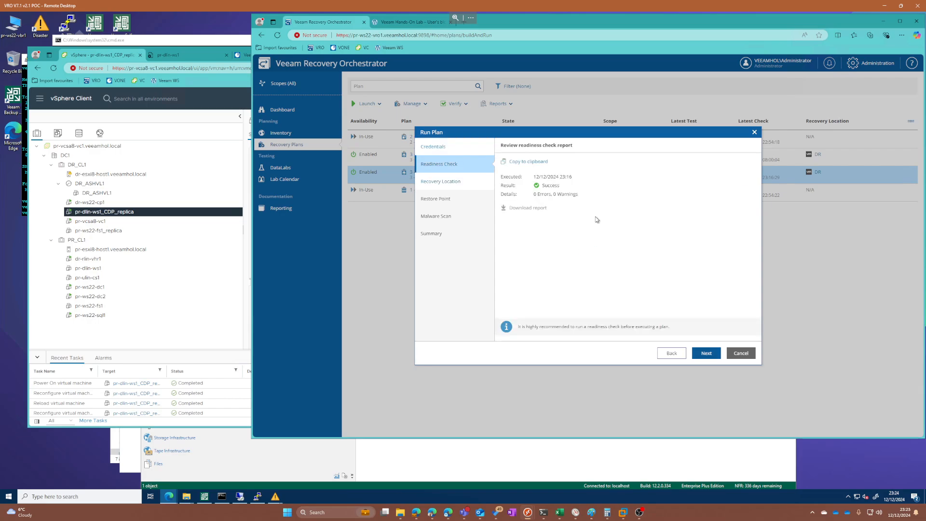
key("Return")
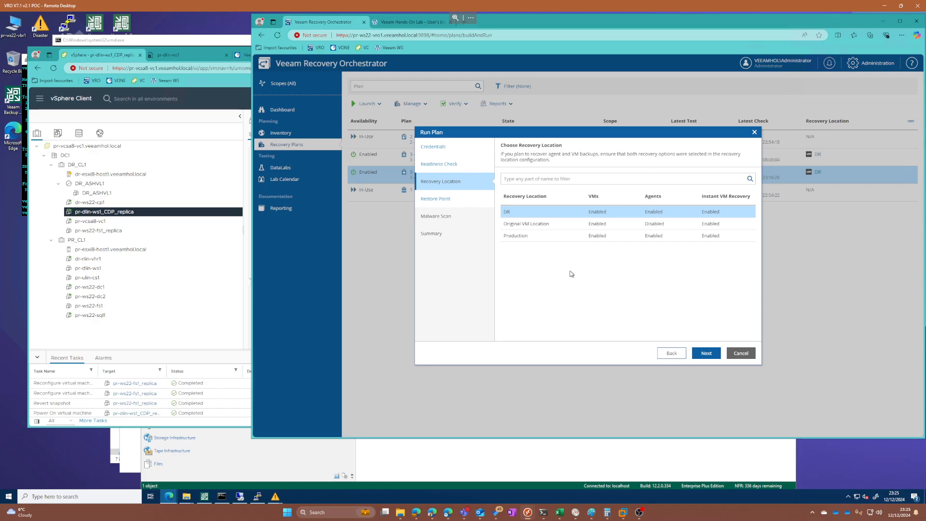
Step: Launch the Silver restore to the DR recovery location with the latest restore point and malware flag checking disabled
left_click(710, 355)
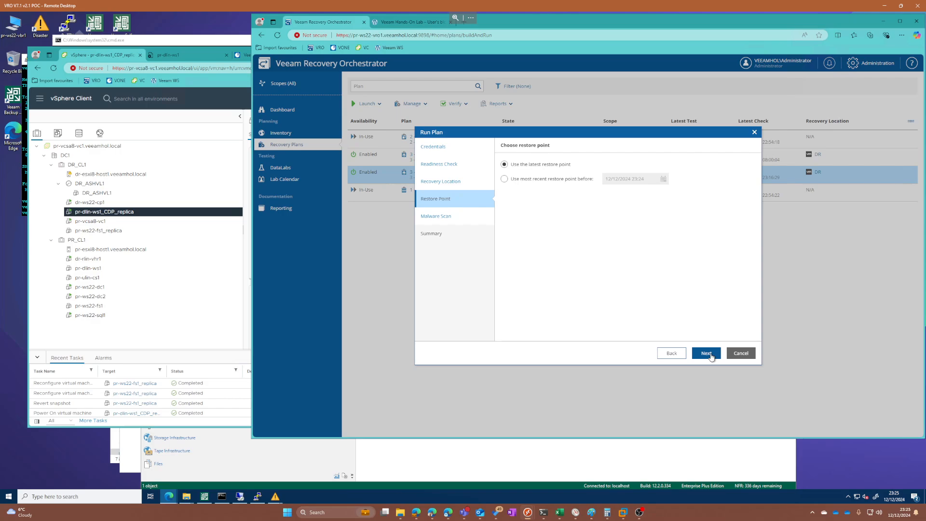
left_click(711, 356)
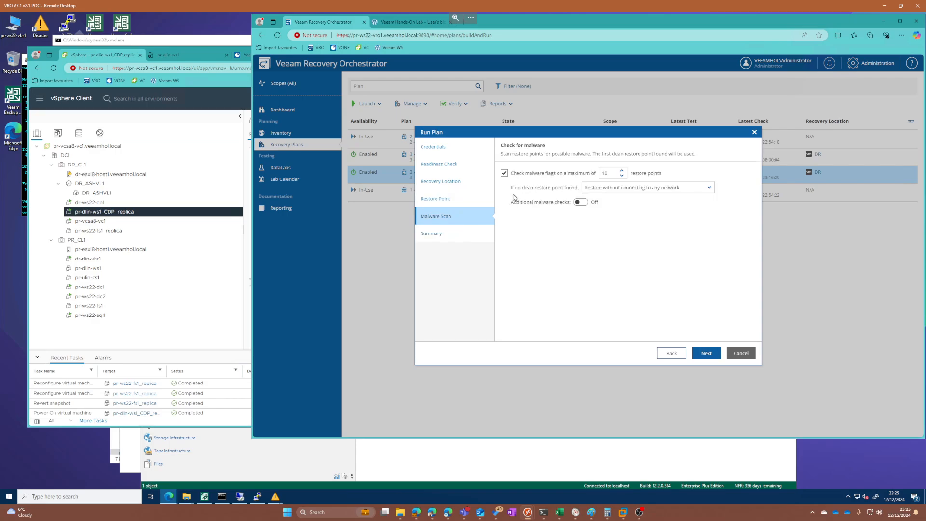
left_click(506, 174)
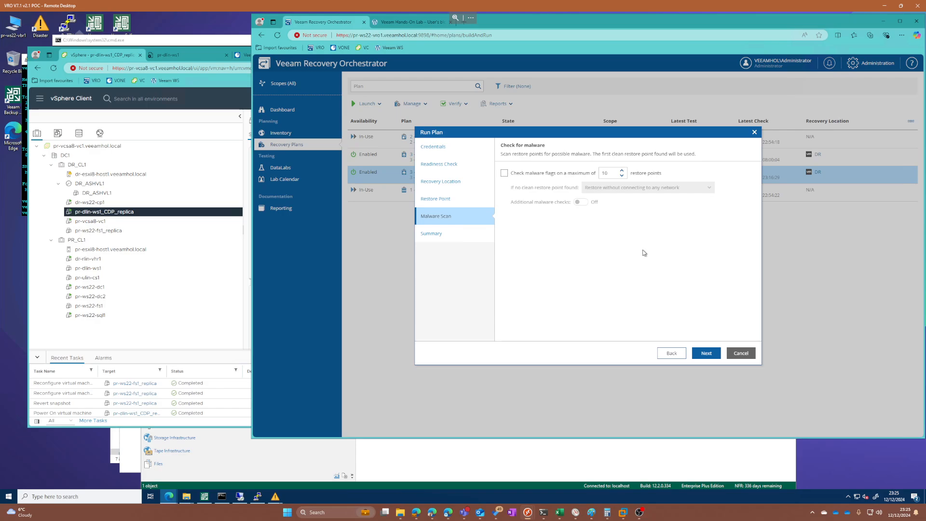
left_click(705, 353)
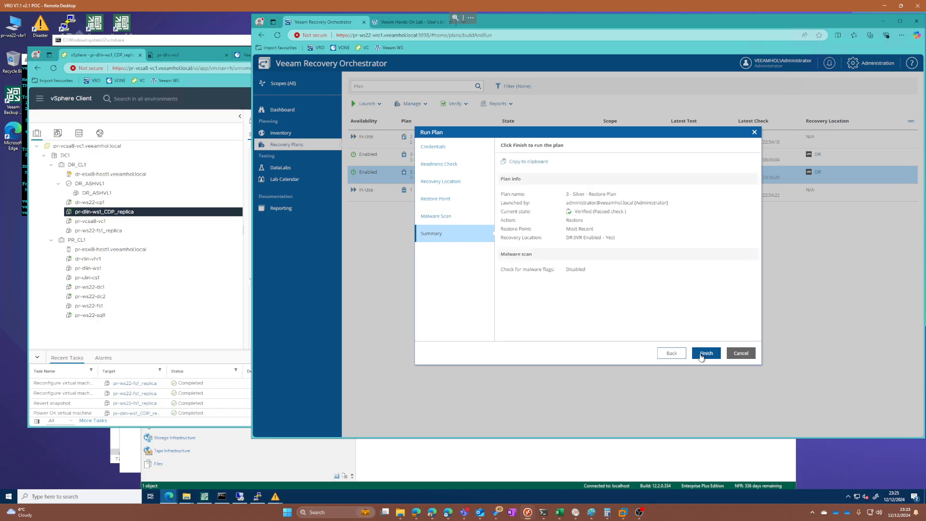
left_click(706, 354)
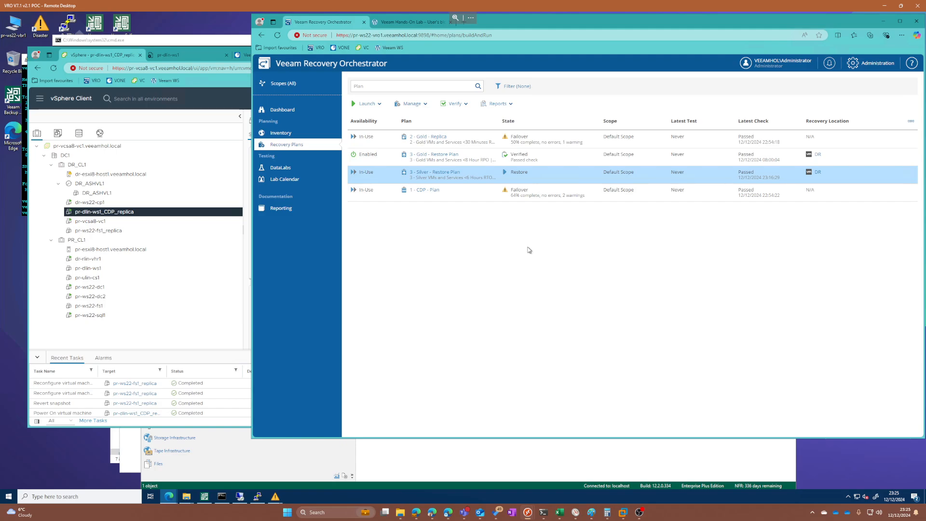
Step: Check the CDP plan's progress in its details, and open the web console of pr-dlin-ws1_CDP_replica in vSphere
left_click(424, 189)
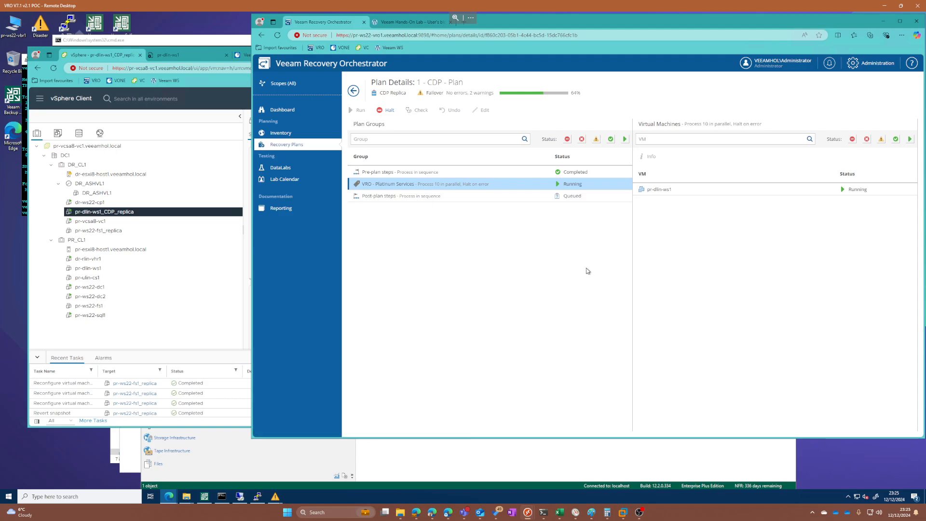
left_click(99, 212)
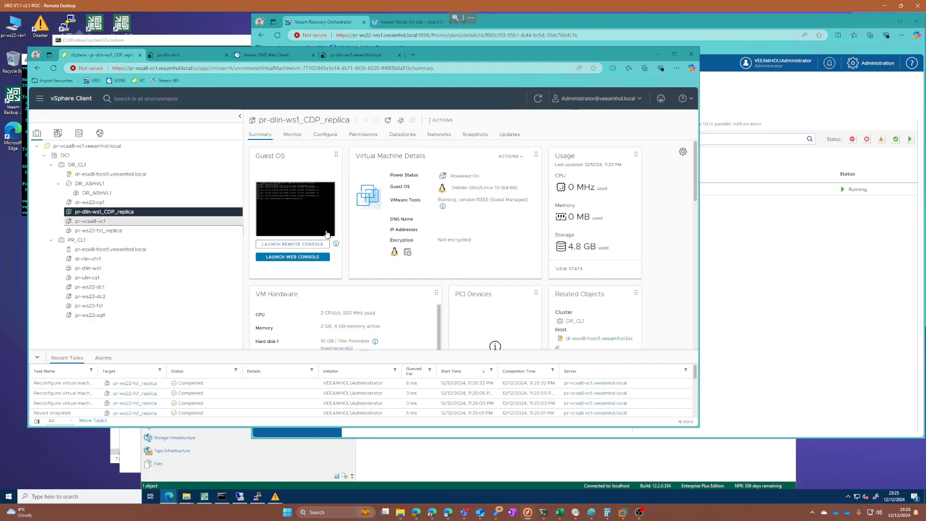
left_click(302, 256)
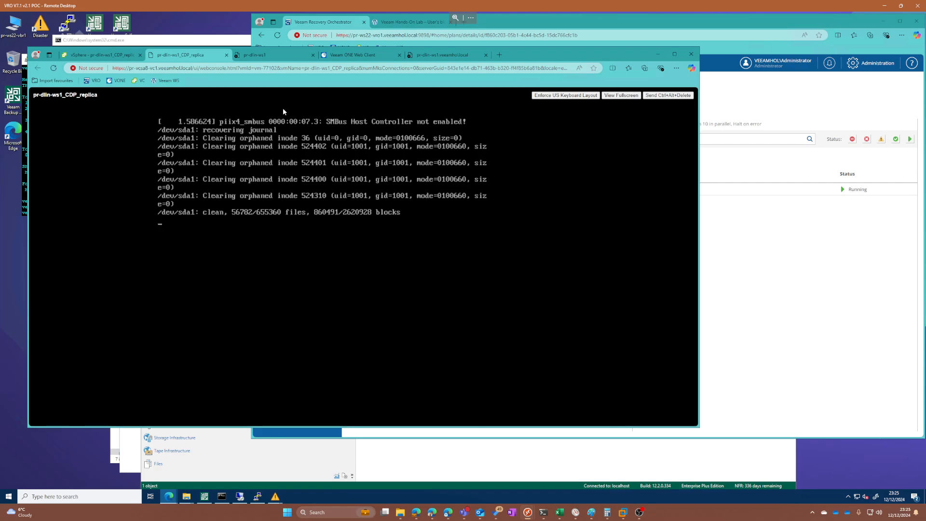
Step: Load the Veeam Hands-On Lab website hosted on pr-dlin-ws1 to check the CDP failover
left_click(270, 55)
left_click(155, 82)
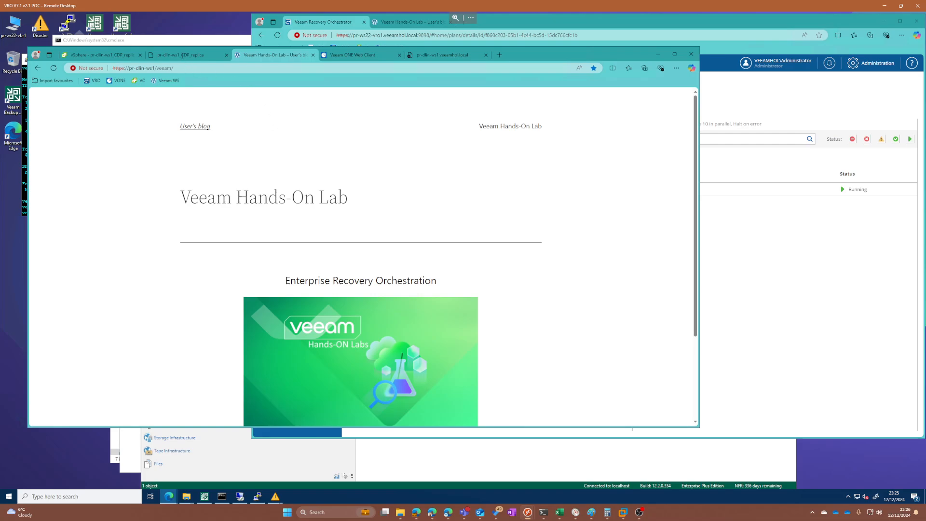
Step: Check pr-ulin-cs1_r_VRORESTORE in the vSphere inventory, and open the web console of pr-ws22-fs1_replica
left_click(101, 54)
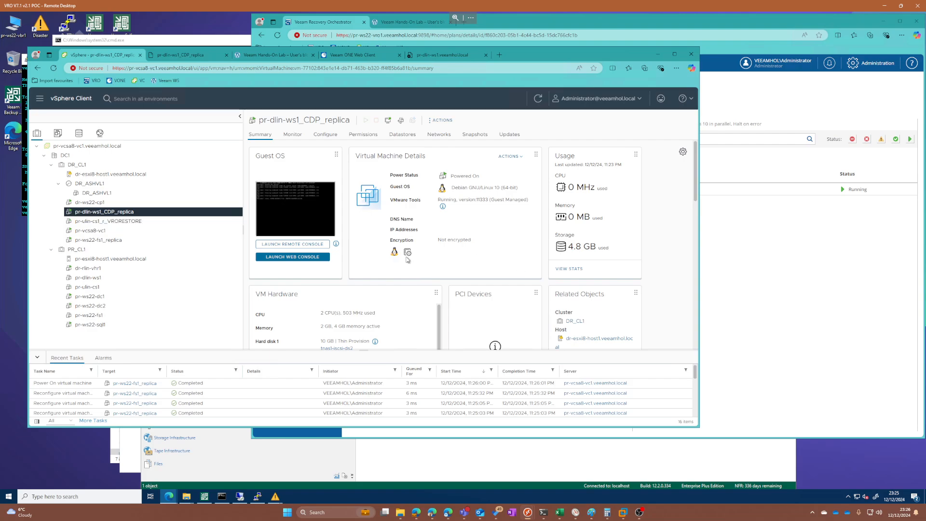
left_click(139, 223)
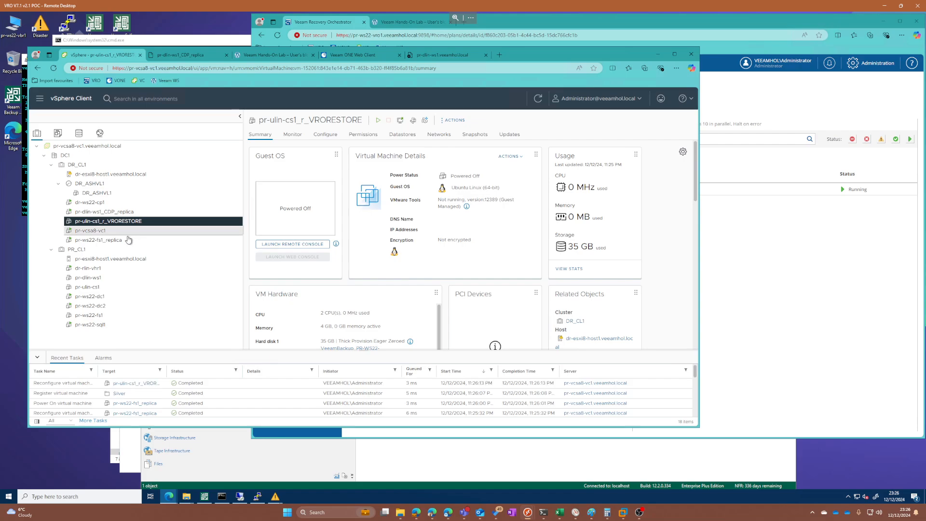
left_click(128, 239)
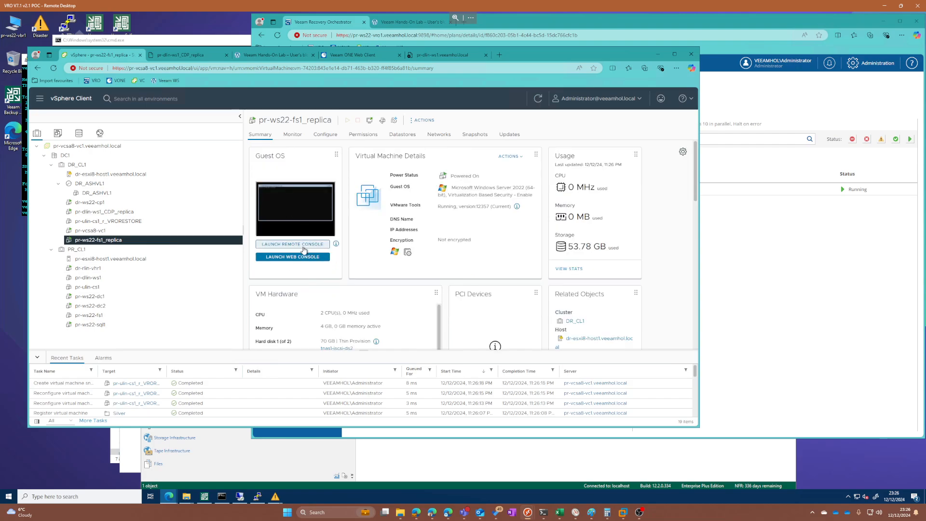
left_click(308, 257)
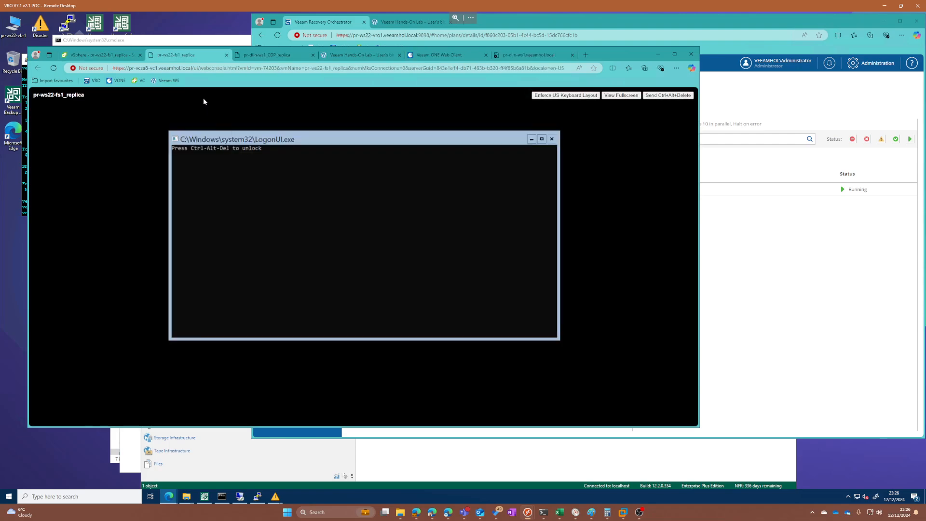
Step: Unlock the pr-ws22-fs1_replica console and sign in with the administrator account password
left_click(284, 200)
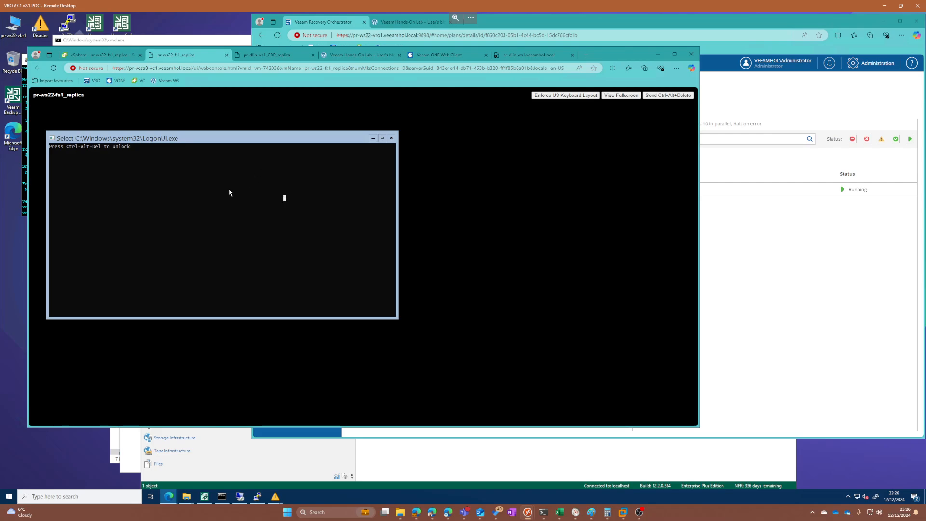
left_click(213, 191)
left_click(653, 96)
left_click(401, 512)
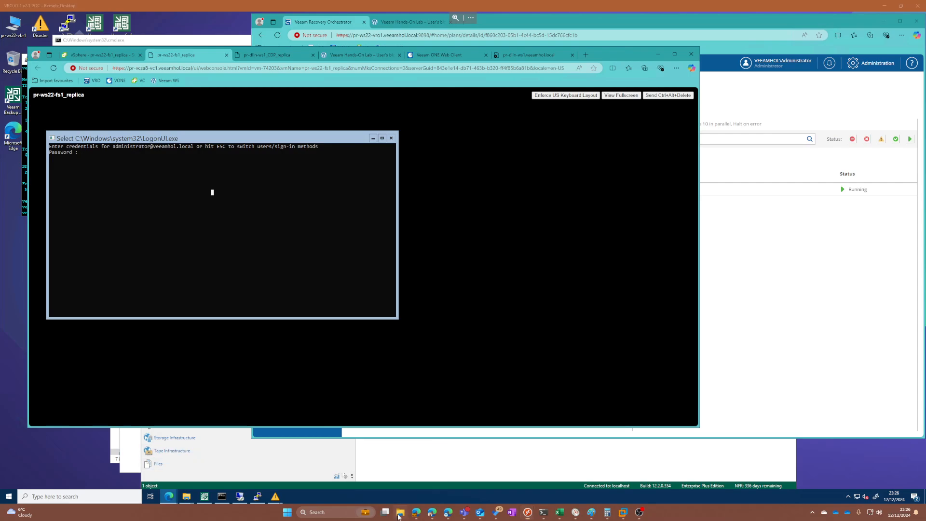
left_click(341, 245)
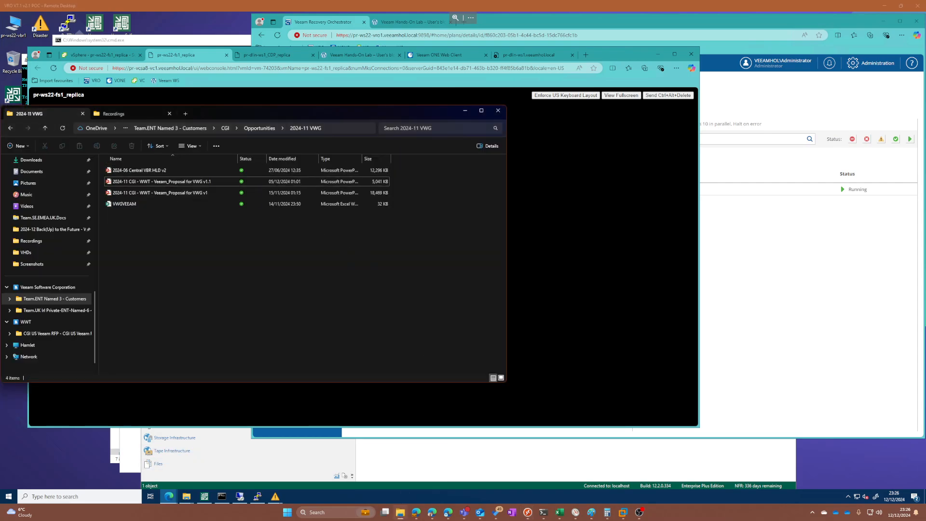
left_click(562, 407)
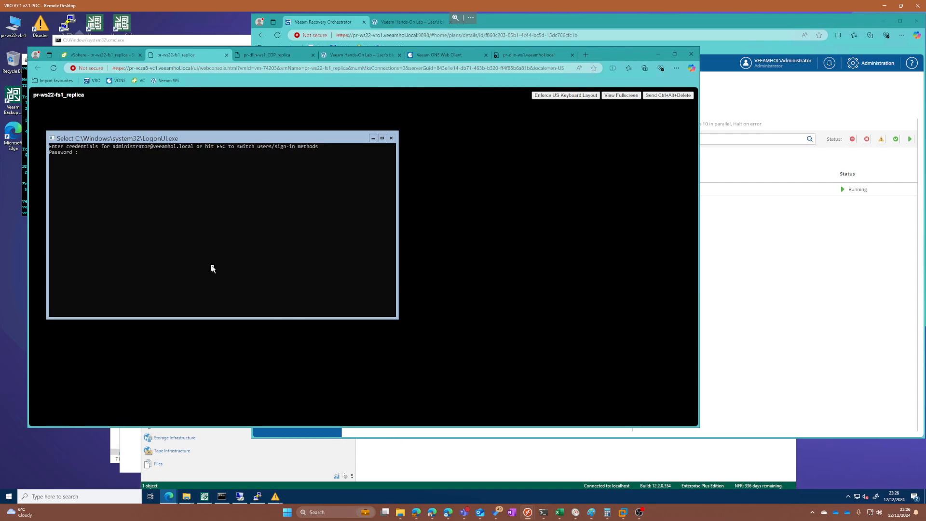
type("V")
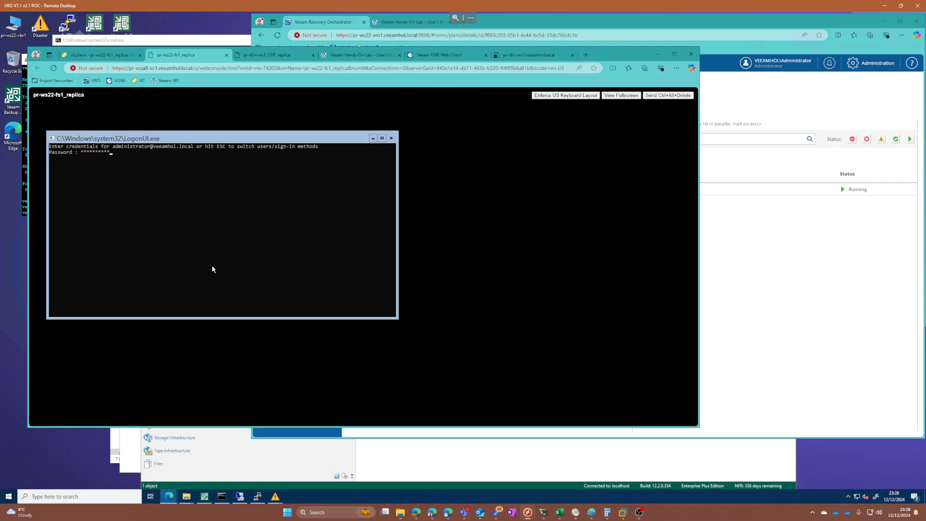
key("Return")
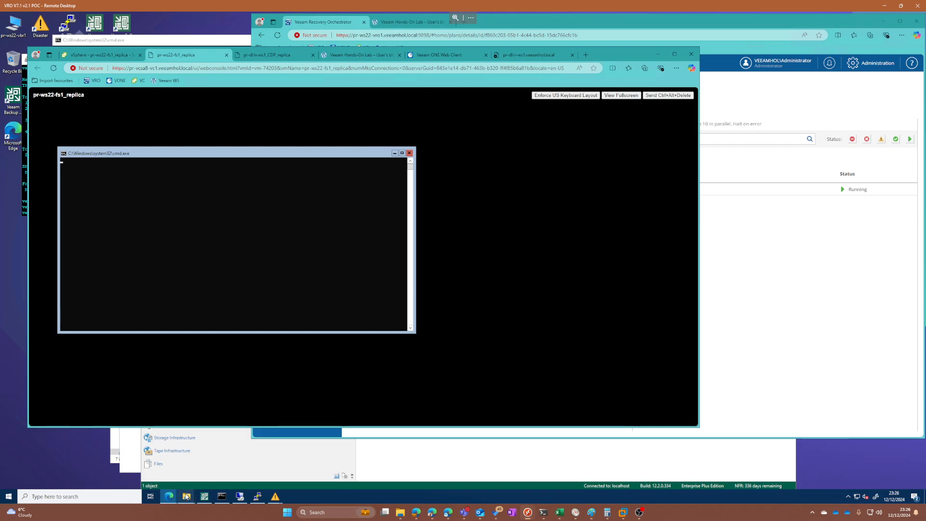
left_click(187, 496)
left_click(208, 471)
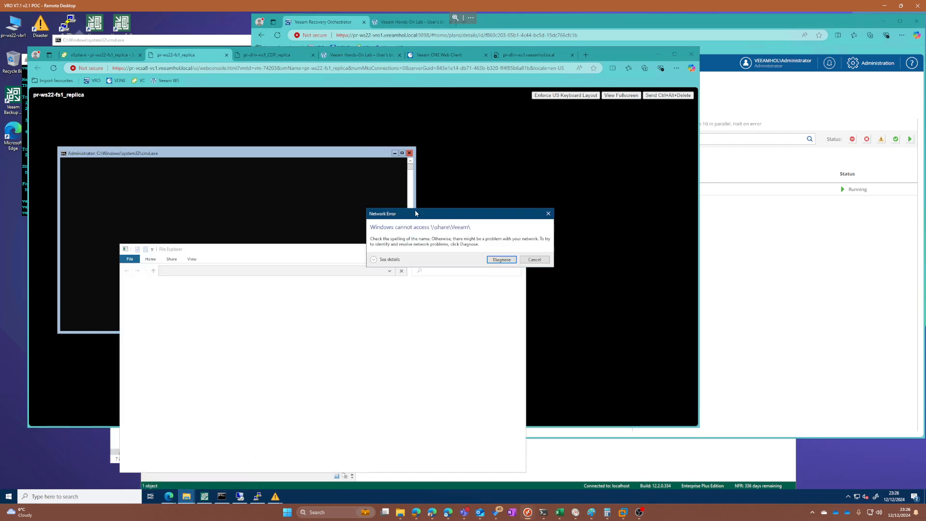
left_click(536, 261)
Step: Browse to the \\share-dr network share in File Explorer and move the window clear of the replica's console
left_click(186, 497)
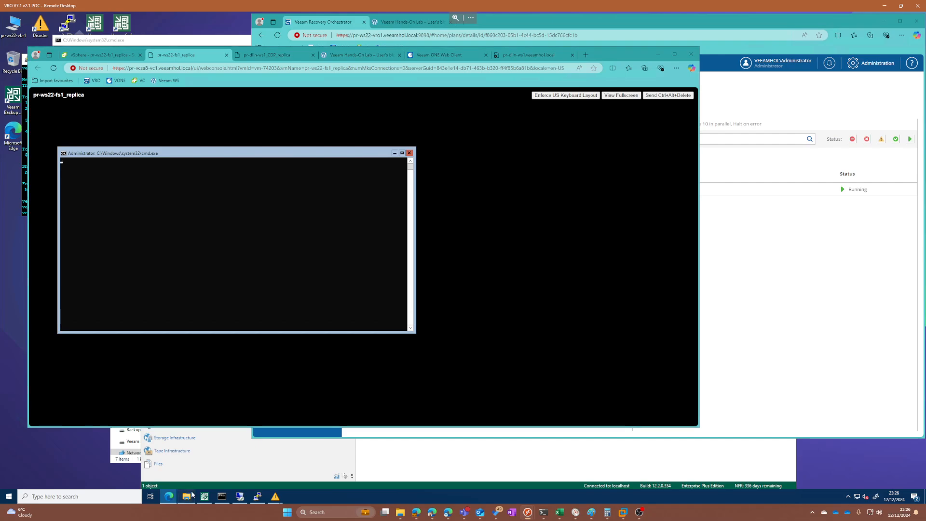
left_click(285, 261)
type("\\\\sh")
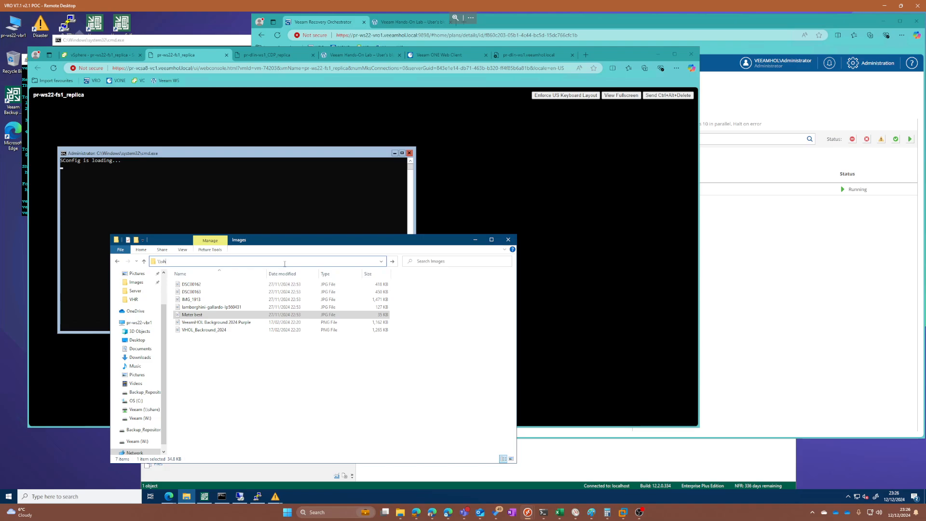
type("are-dr")
key("Return")
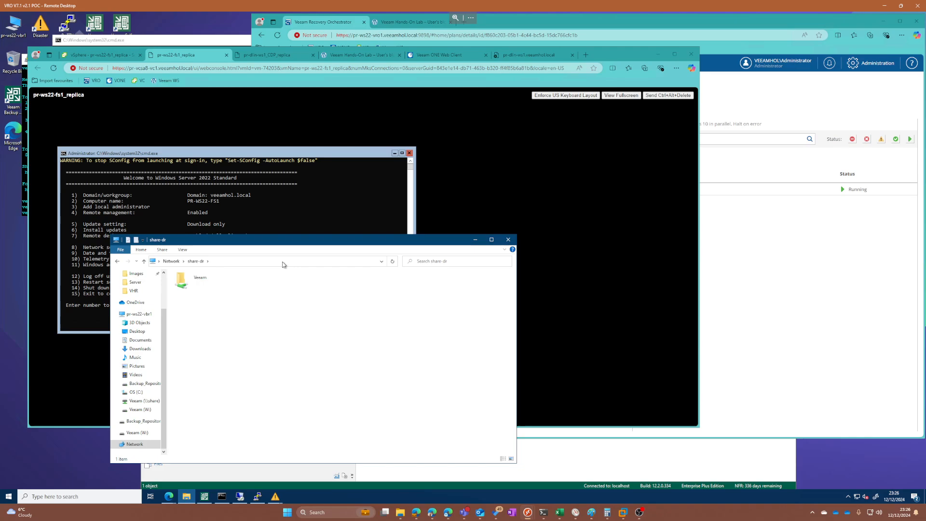
left_click_drag(295, 246, 534, 210)
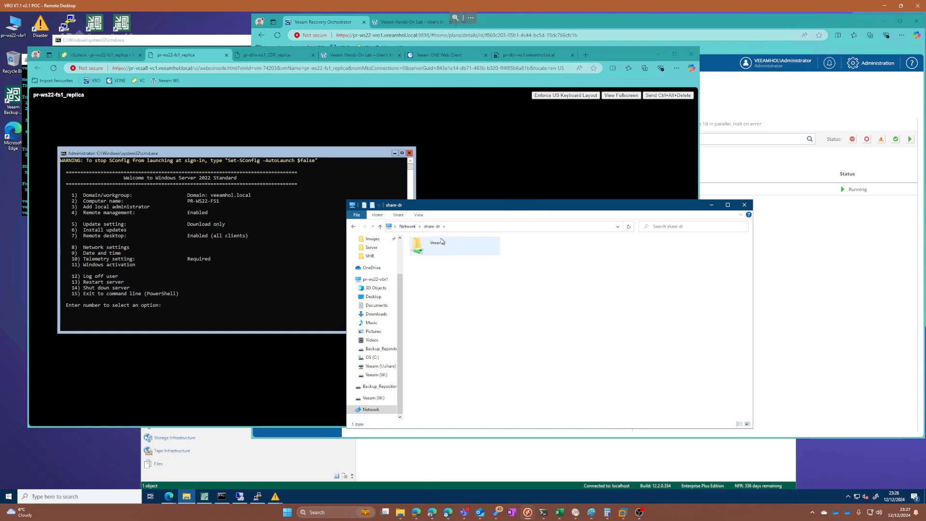
Step: View the Mater best picture from the Images folder inside the DR share's Veeam folder, and close it
double_click(441, 242)
double_click(432, 250)
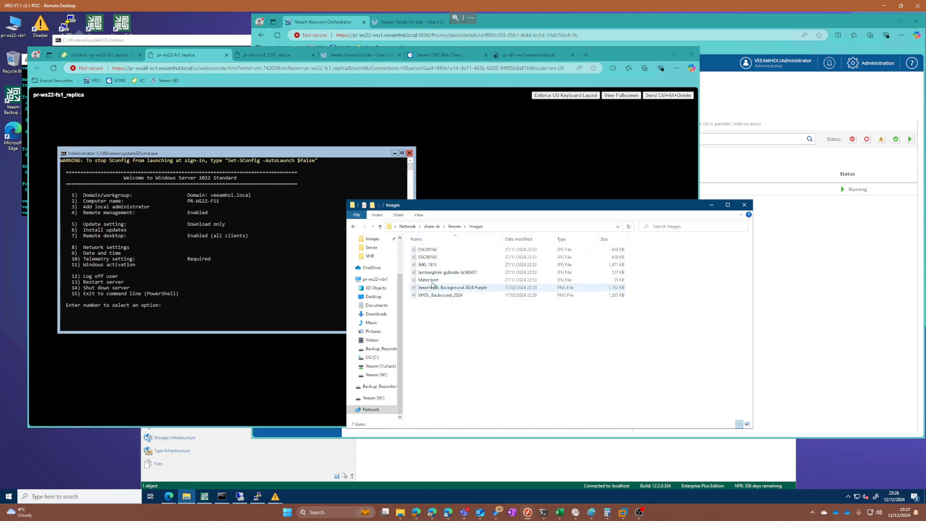
double_click(429, 280)
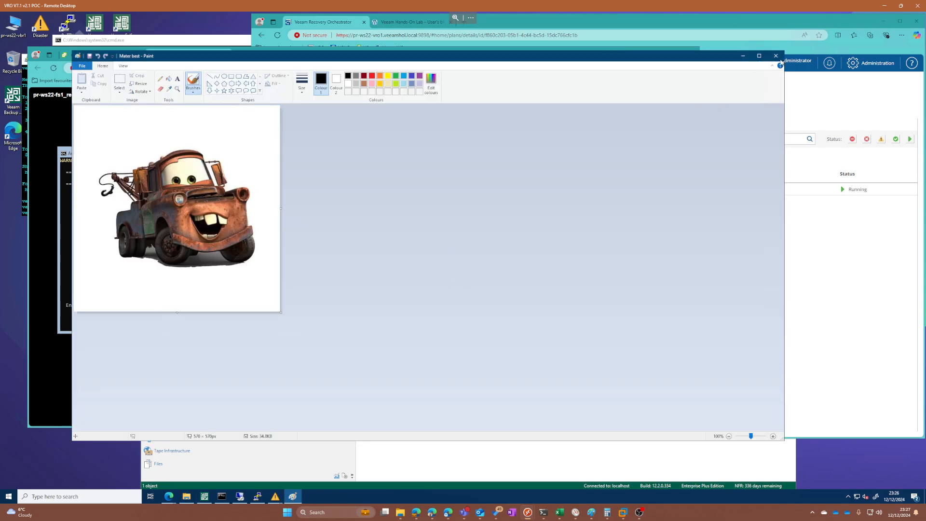
left_click(775, 55)
left_click(536, 330)
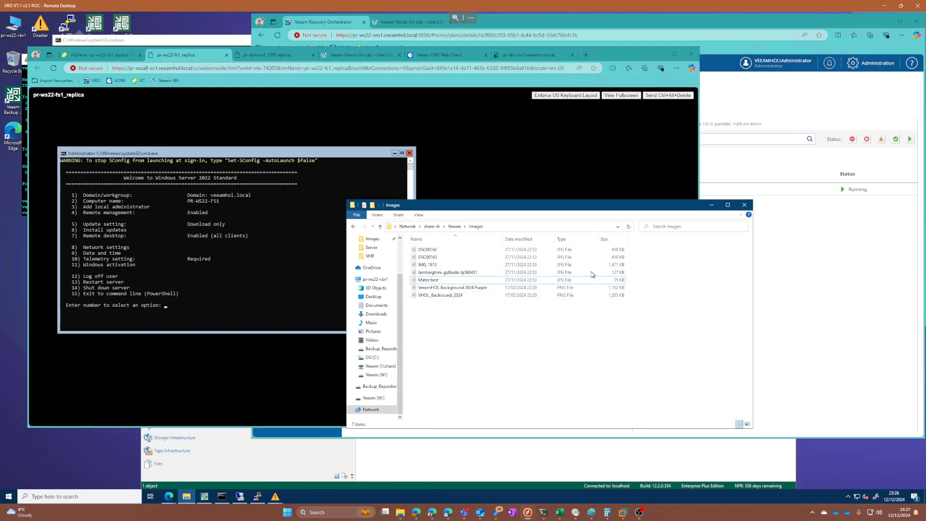
Step: Examine the Process Replica VM log for pr-ws22-fs1 in the 2 - Gold - Replica plan, including the applied re-IP rule
left_click(847, 268)
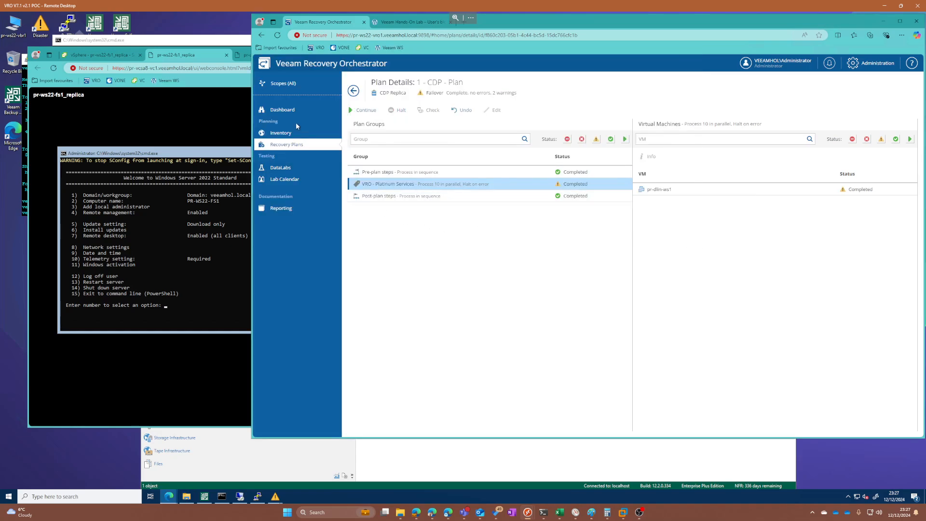
left_click(285, 144)
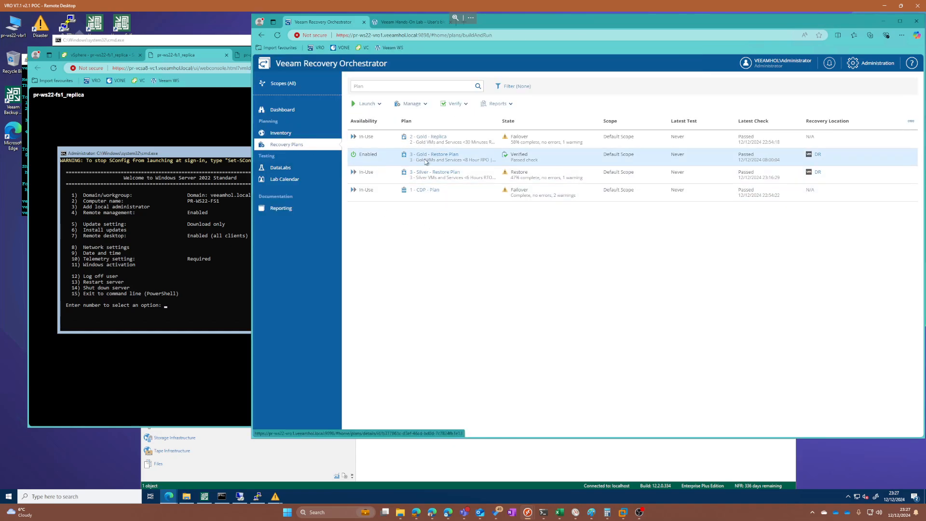
left_click(439, 137)
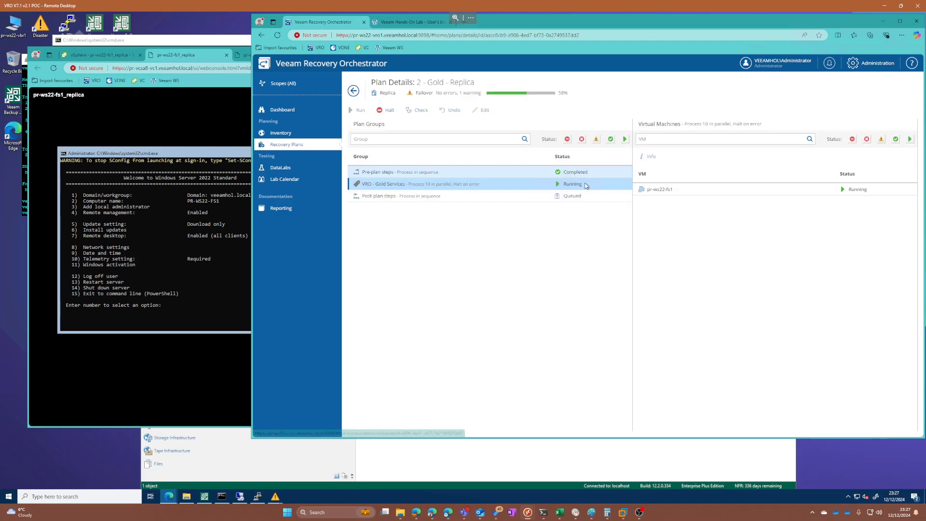
left_click(796, 193)
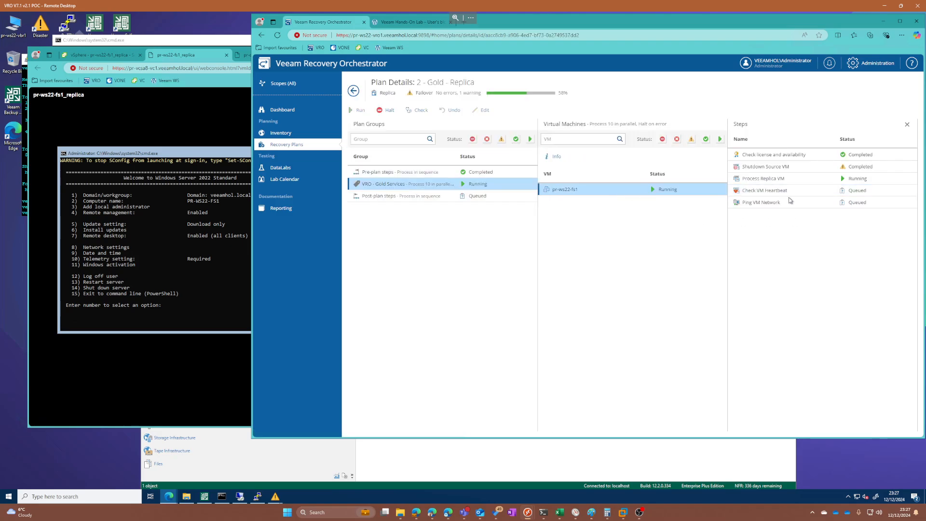
left_click(796, 178)
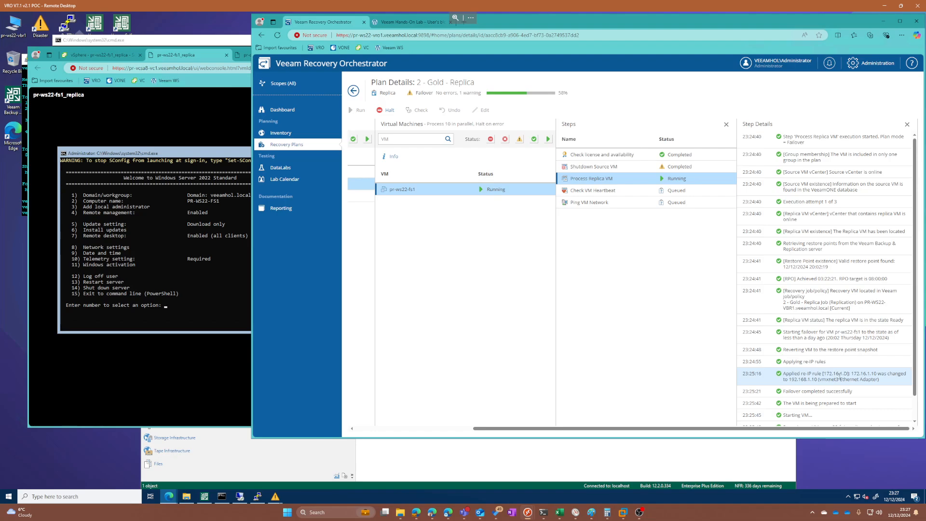
left_click_drag(816, 381, 817, 380)
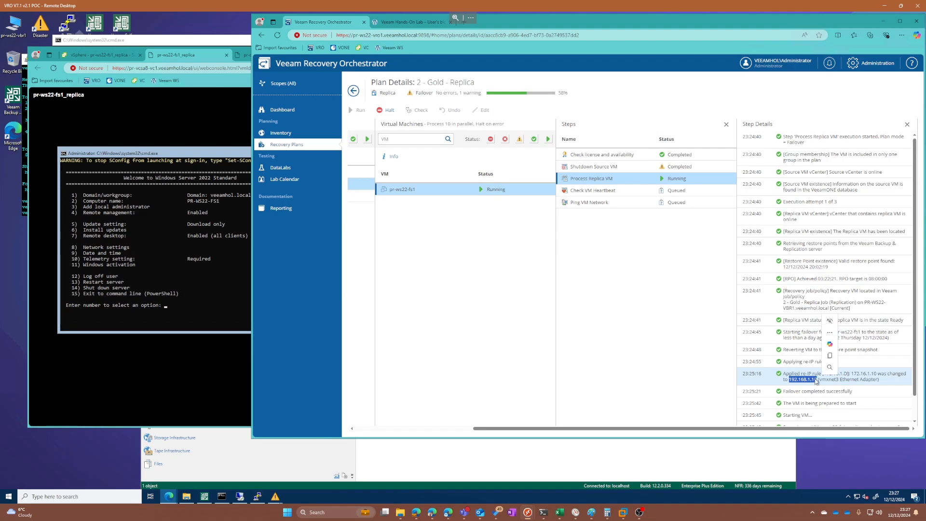
scroll(815, 381, "down", 1)
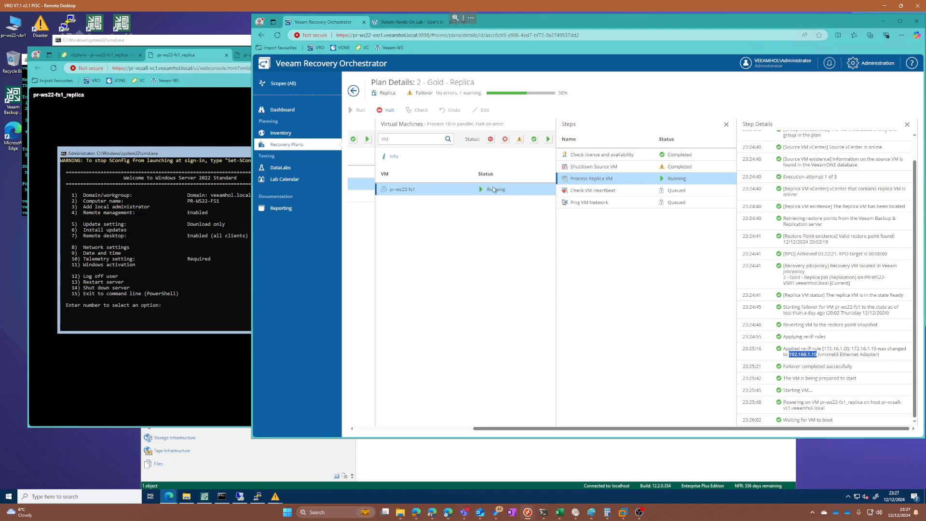
left_click(178, 211)
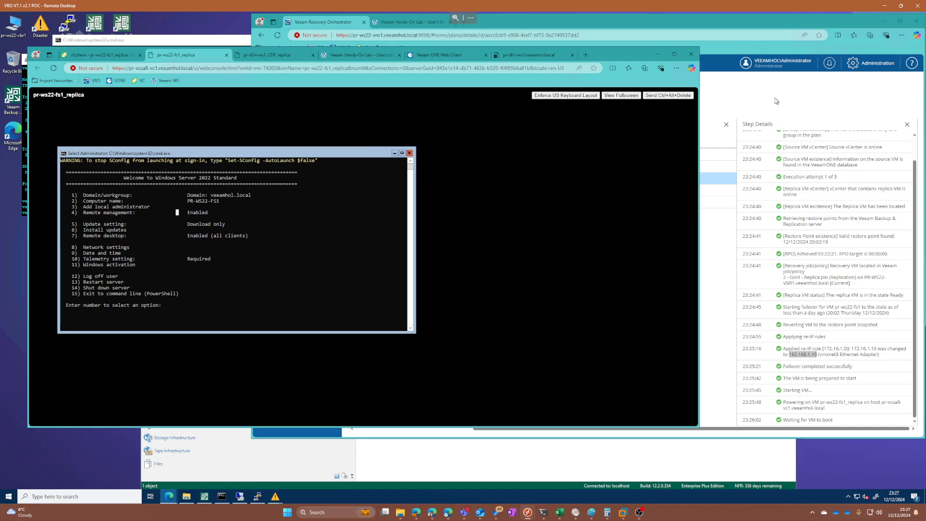
left_click(714, 319)
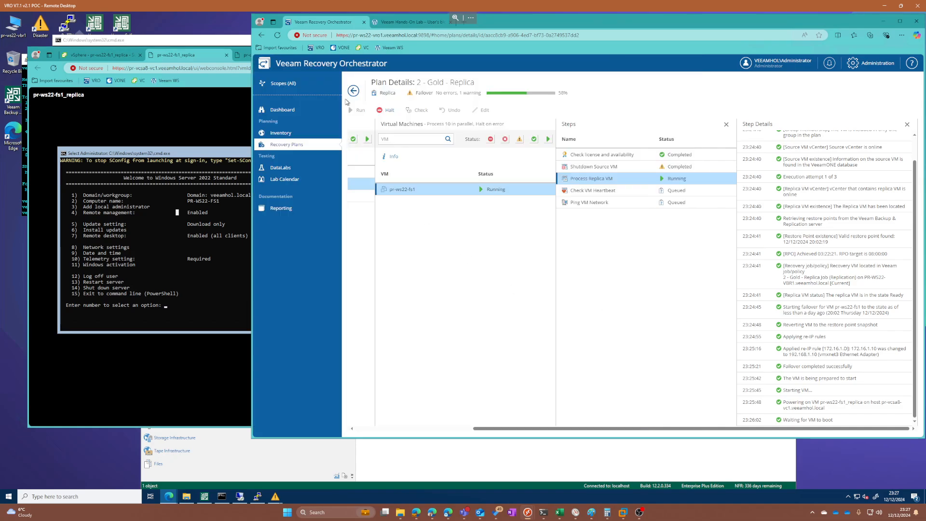
Step: Examine the Restore - Recovery log for pr-ulin-cs1 in the 3 - Silver - Restore Plan through to its latest entries
left_click(356, 91)
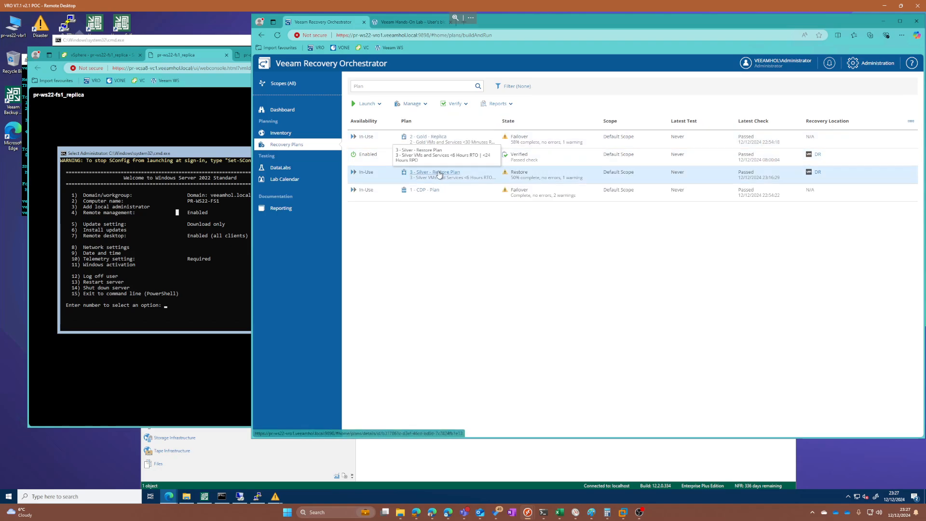
left_click(427, 172)
left_click(750, 194)
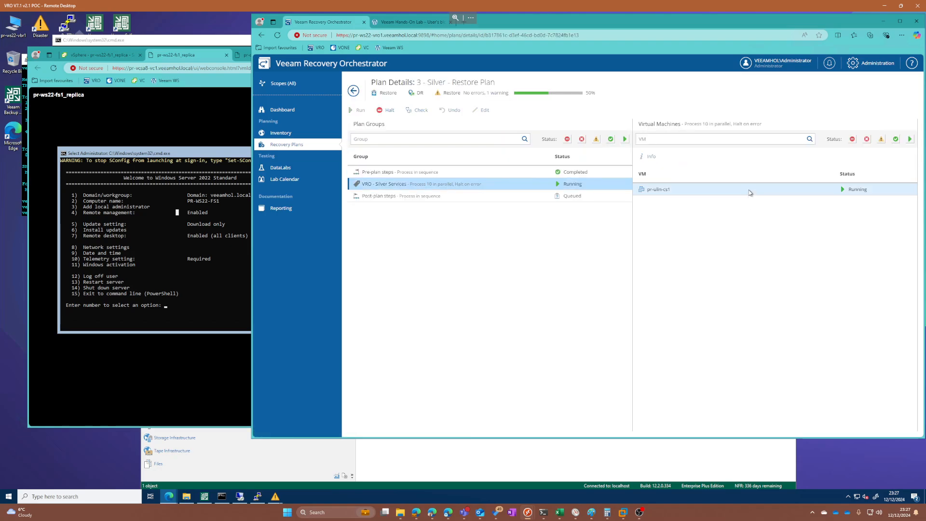
left_click(803, 178)
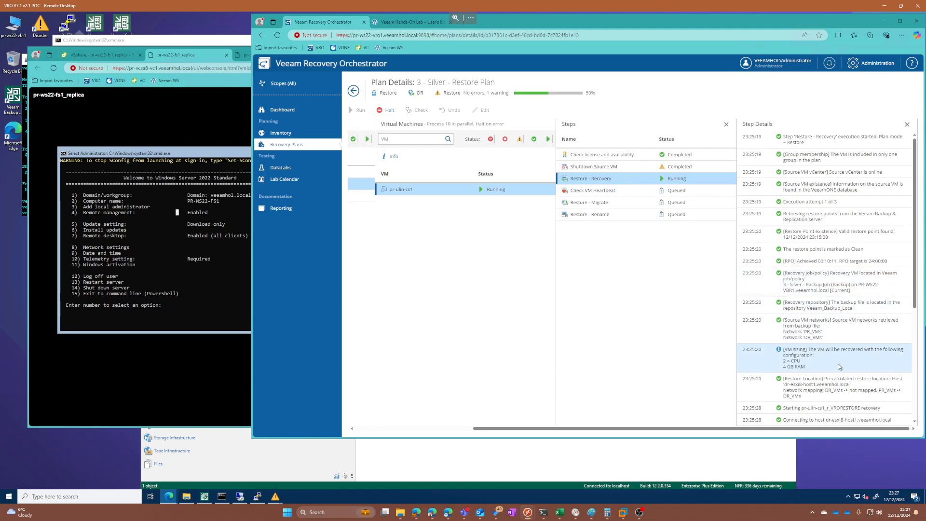
scroll(840, 365, "down", 4)
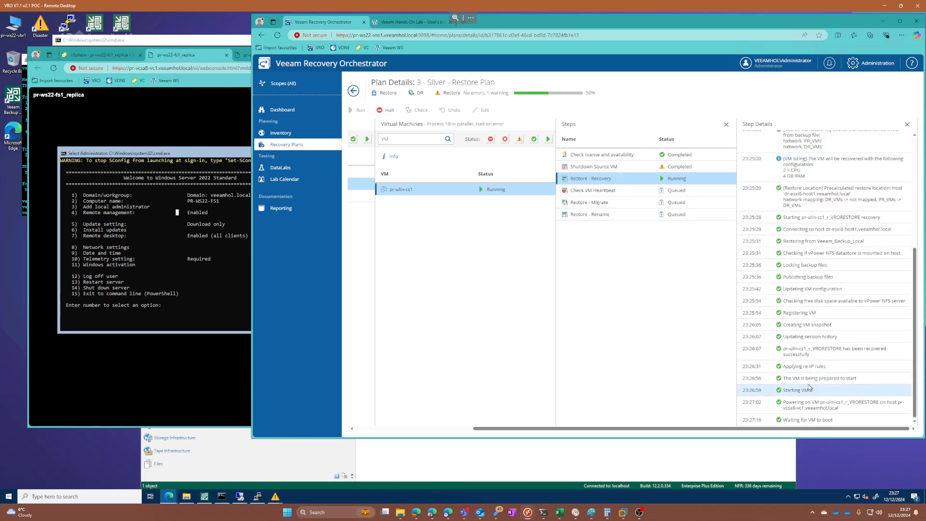
Step: Open the web console of pr-ulin-cs1_r_VRORESTORE from vSphere and bring up its login prompt
left_click(100, 56)
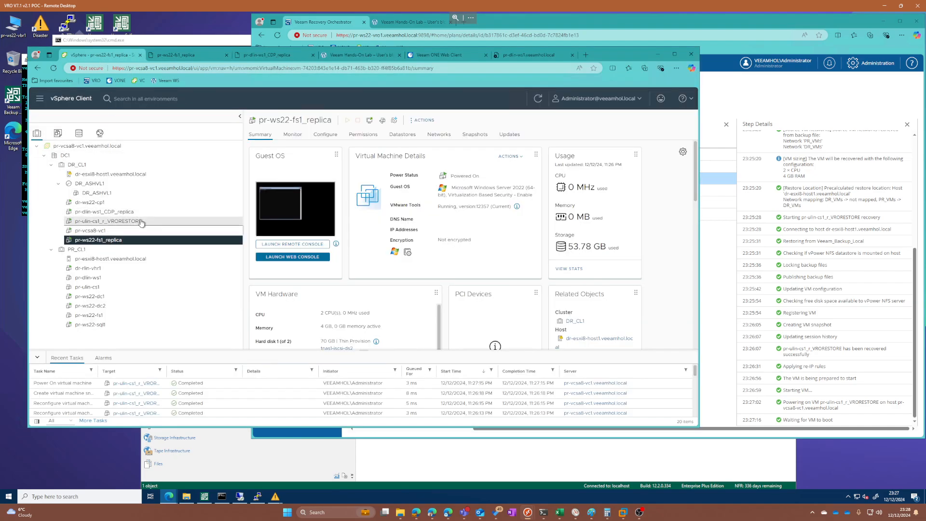
left_click(104, 221)
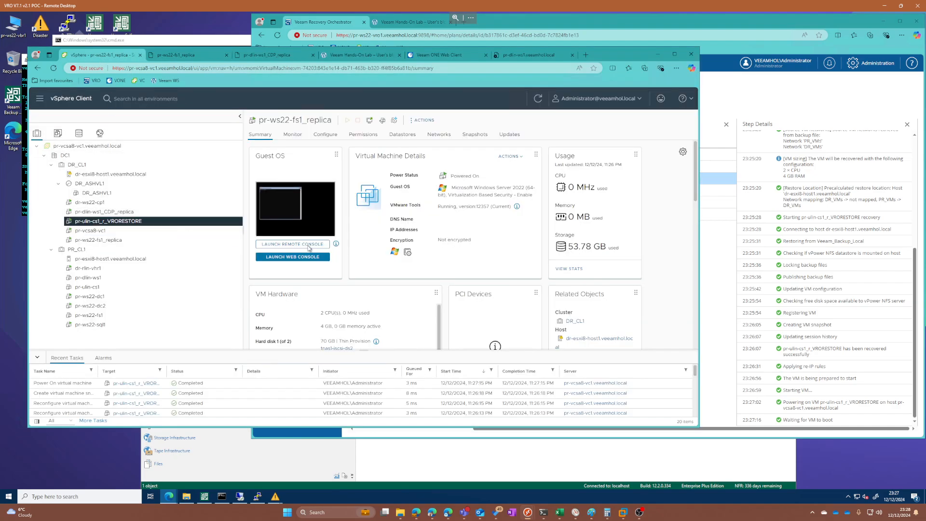
left_click(299, 258)
key("Return")
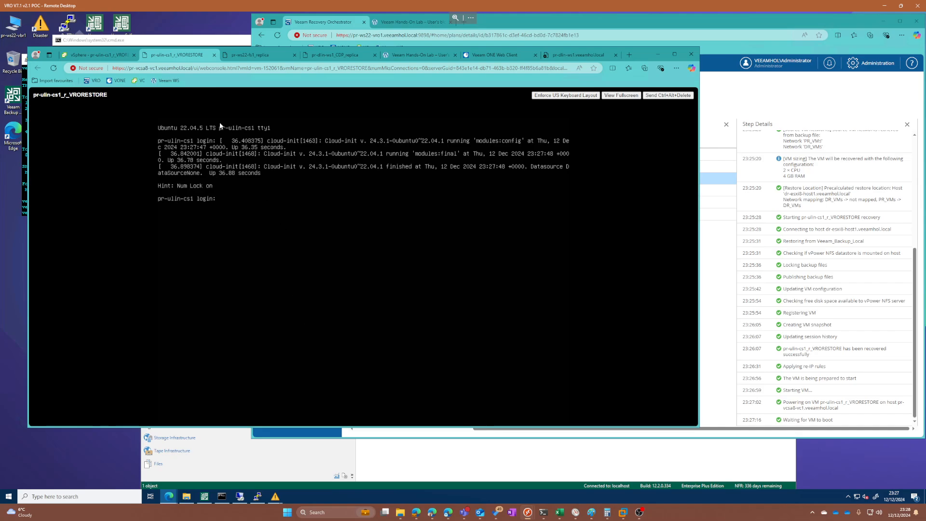
Step: Start PuTTY and open the saved session for pr-ulin-cs1
double_click(64, 32)
double_click(448, 280)
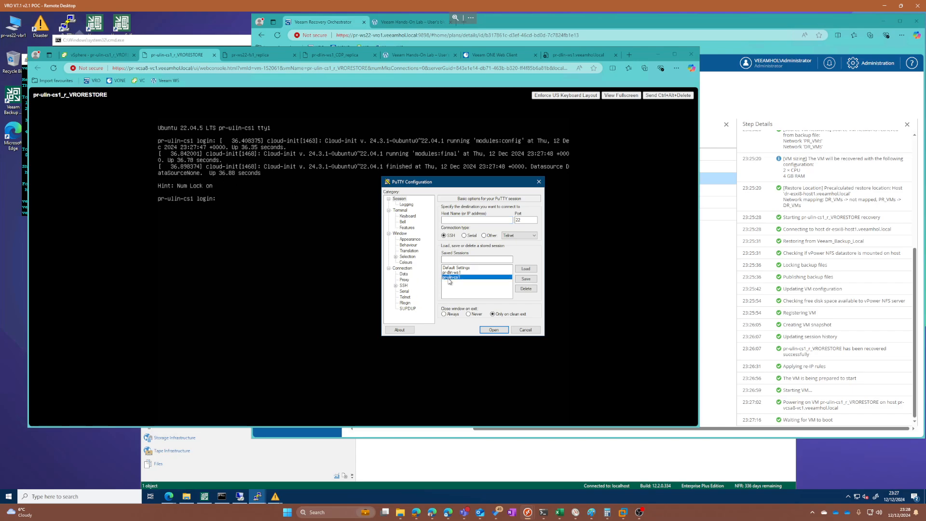
left_click_drag(146, 52, 302, 130)
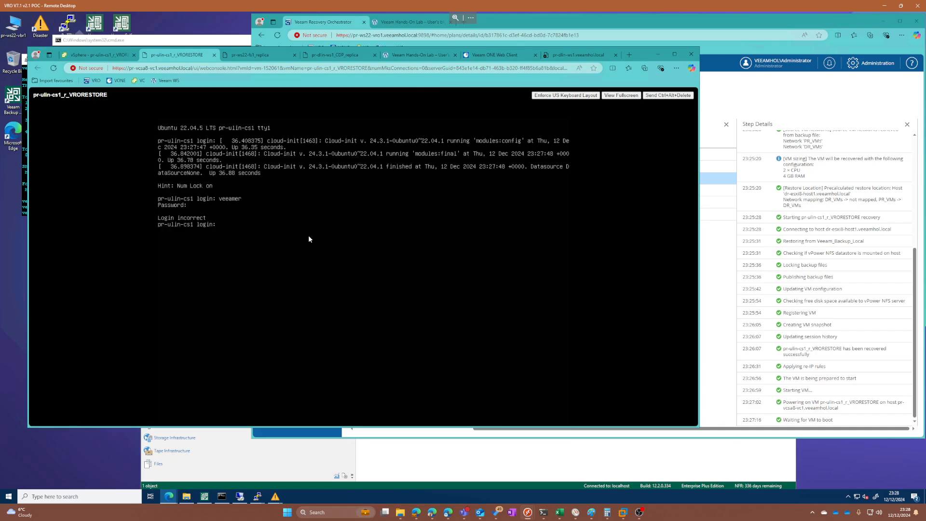
Step: Log in to the pr-ulin-cs1_r_VRORESTORE web console as veeamer with the account password
type("veeamer")
key("Return")
key("Return")
key("Return")
key("Return")
key("Return")
key("Return")
key("Return")
key("Return")
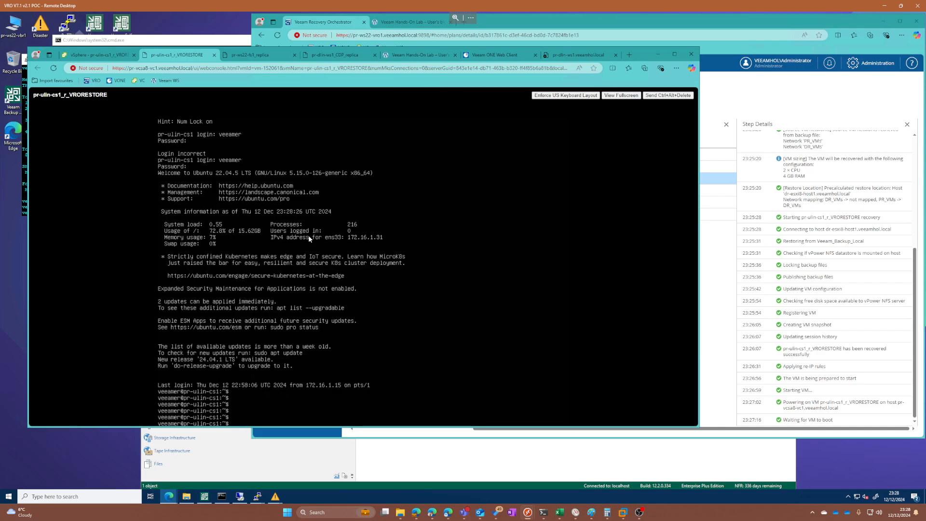
Step: Run ifconfig in the pr-ulin-cs1_r_VRORESTORE console to list its network interfaces, and run the Docker hello-world container
type("ifconfig")
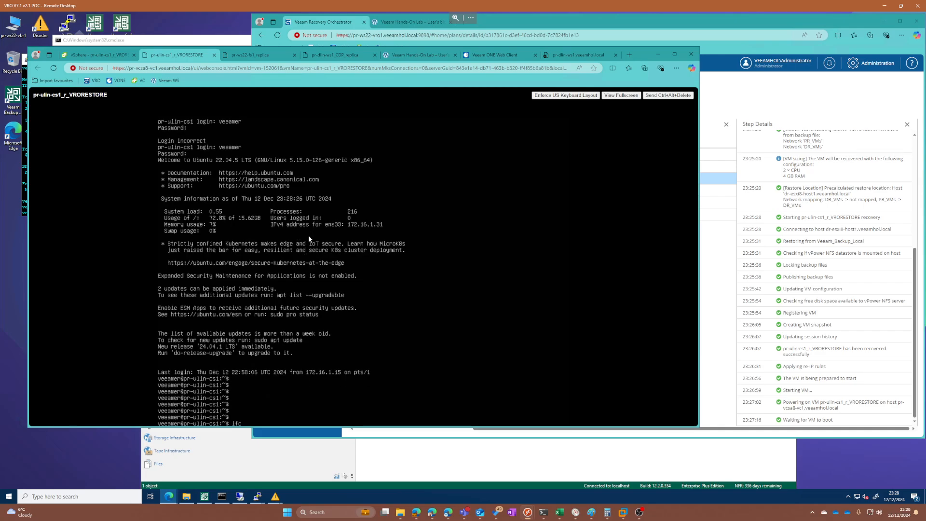
key("Return")
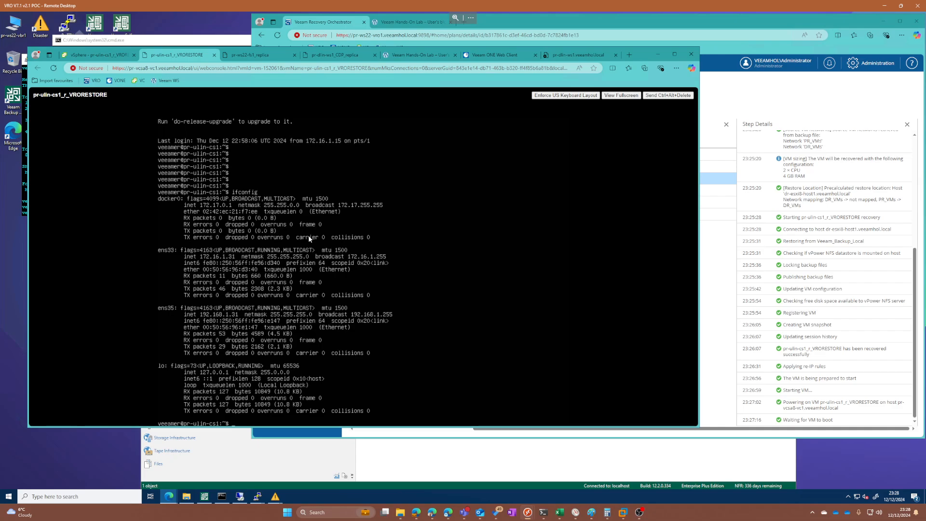
key("Return")
key("Return")
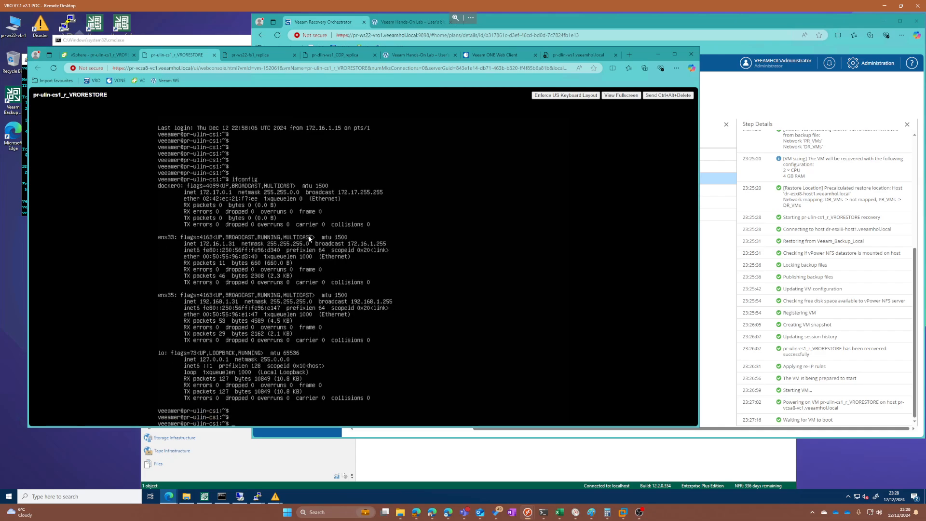
type("docker run hellow-world")
key("Return")
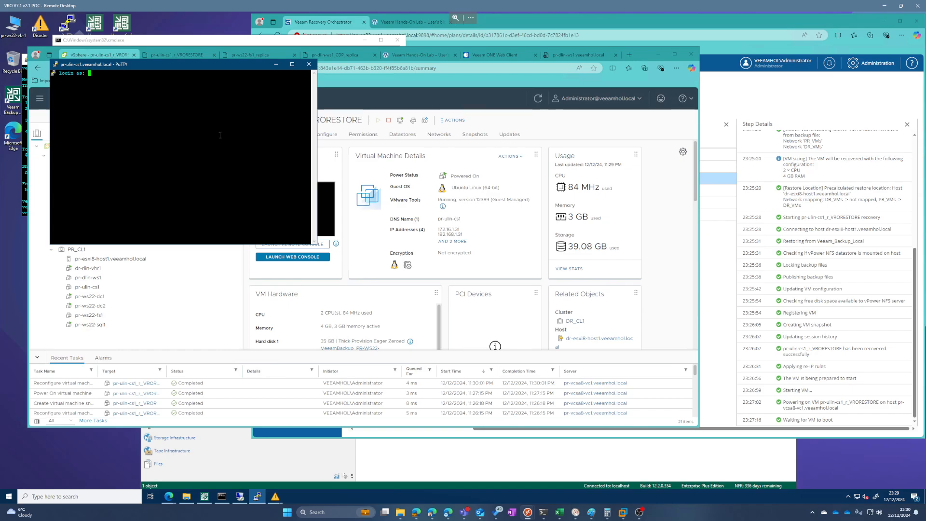
Step: Log in to the pr-ulin-cs1 PuTTY session as veeamer with the account password
type("veeamer")
key("Return")
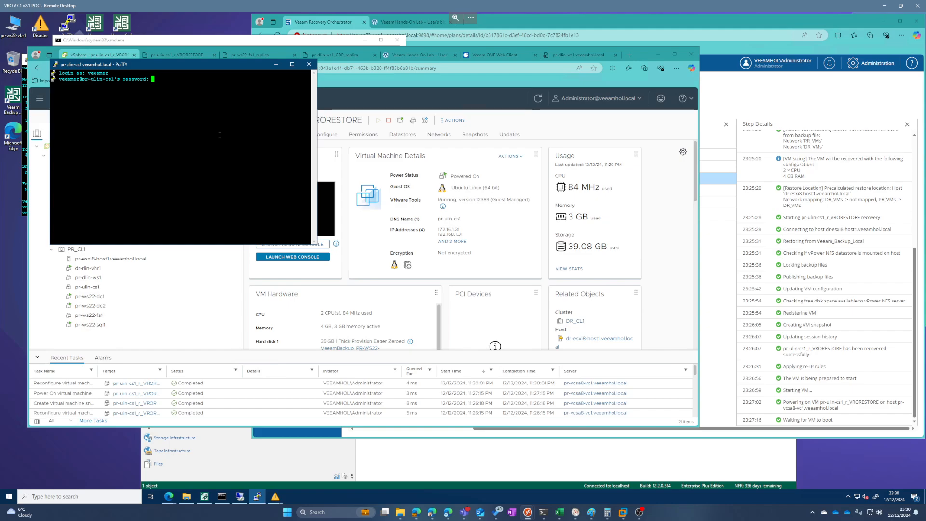
key("Return")
Step: Run the hello-world container in the PuTTY session with docker run hello-world
type("do")
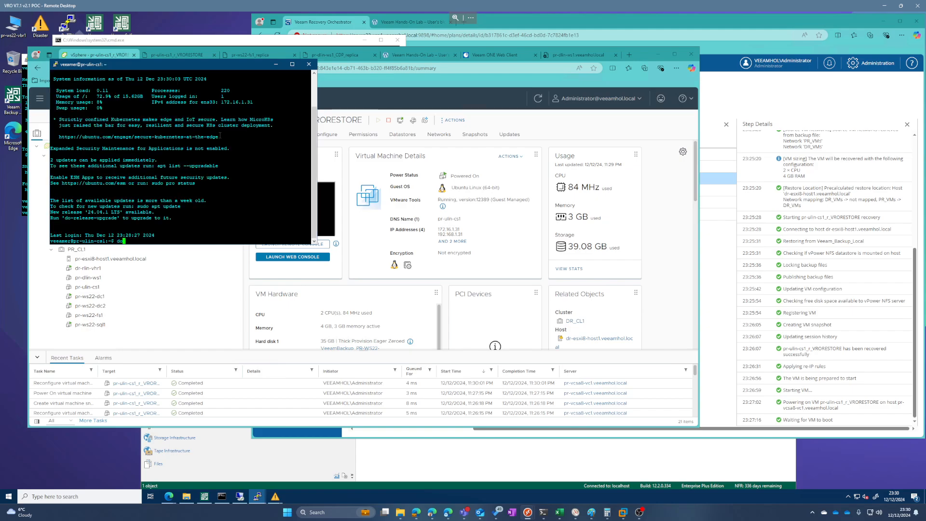
type("cker run hellow-worl")
key("BackSpace")
key("BackSpace")
key("BackSpace")
key("BackSpace")
key("BackSpace")
type("world")
key("Return")
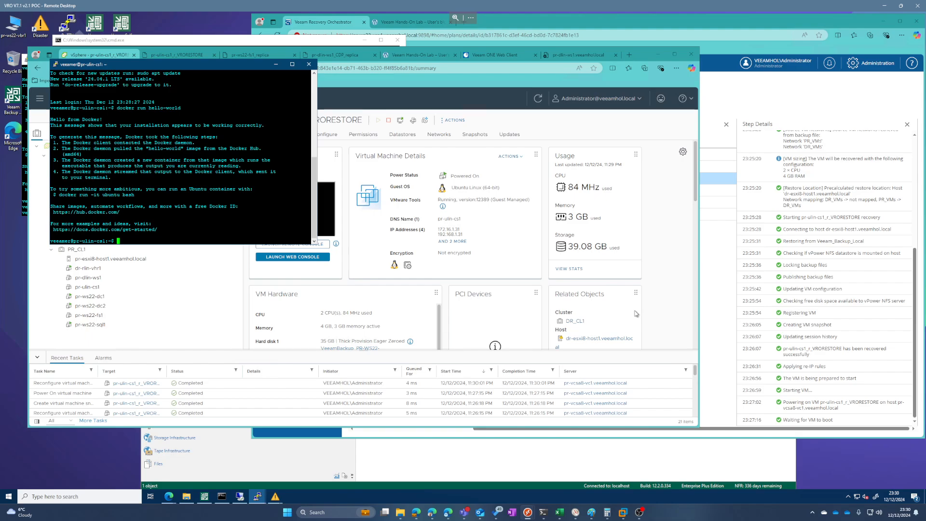
Step: Leave the Silver restore plan details in Veeam Recovery Orchestrator and list all reports by clearing the gold plan filter
left_click(728, 250)
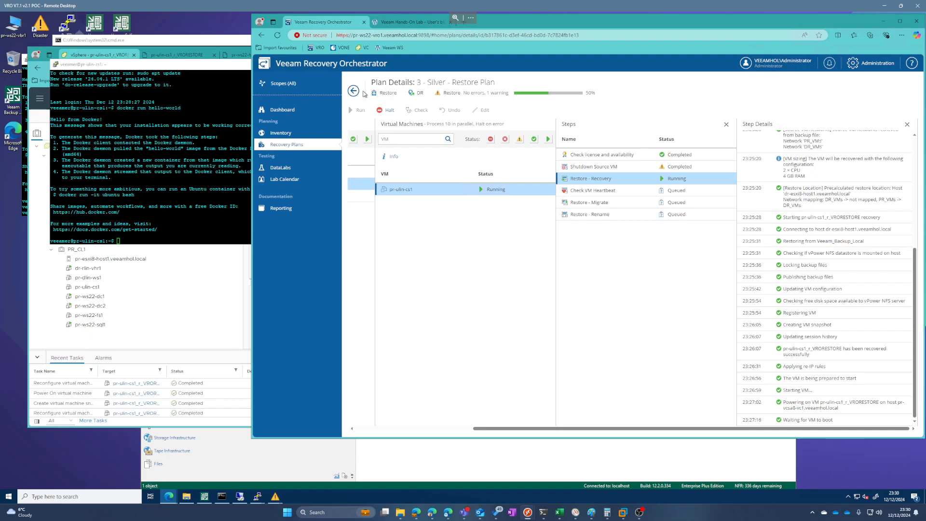
left_click(354, 91)
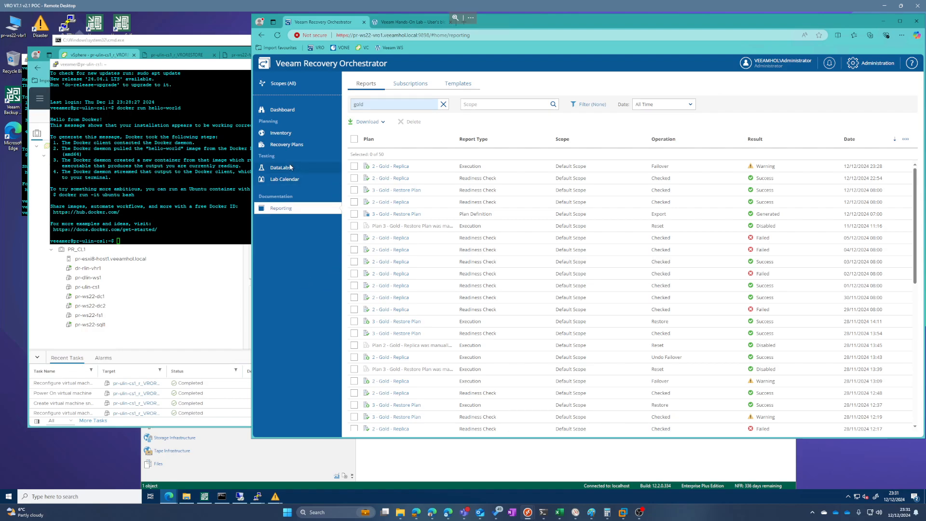
left_click(292, 145)
left_click(289, 209)
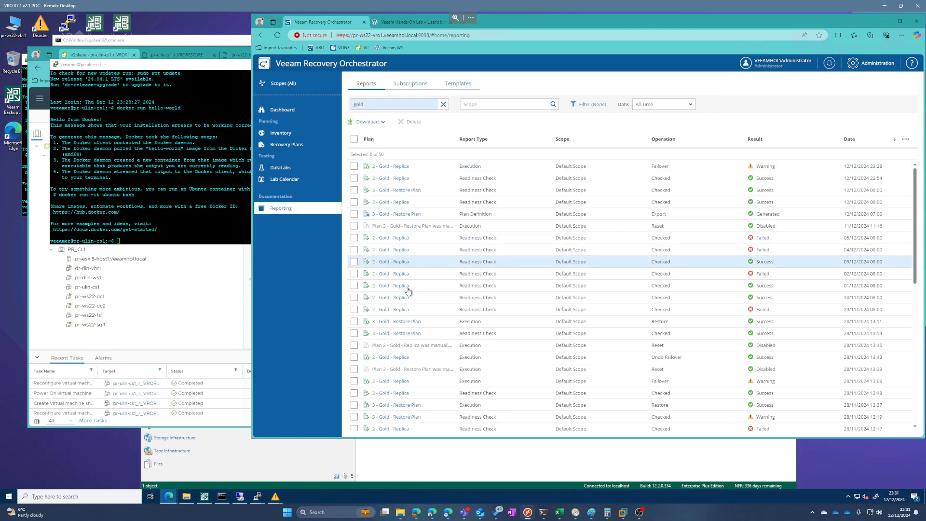
left_click(443, 105)
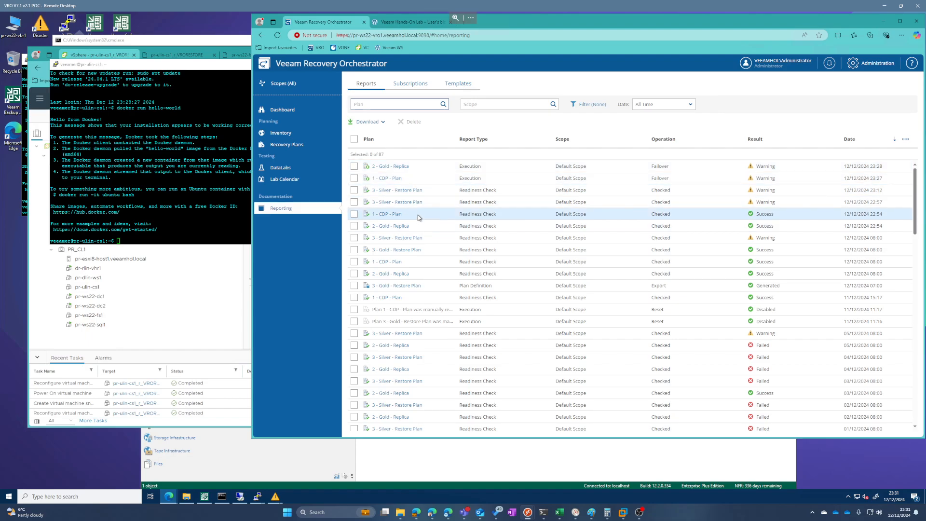
Step: Download the full failover execution report for 1 - CDP - Plan and open the PDF
left_click(354, 178)
left_click(371, 122)
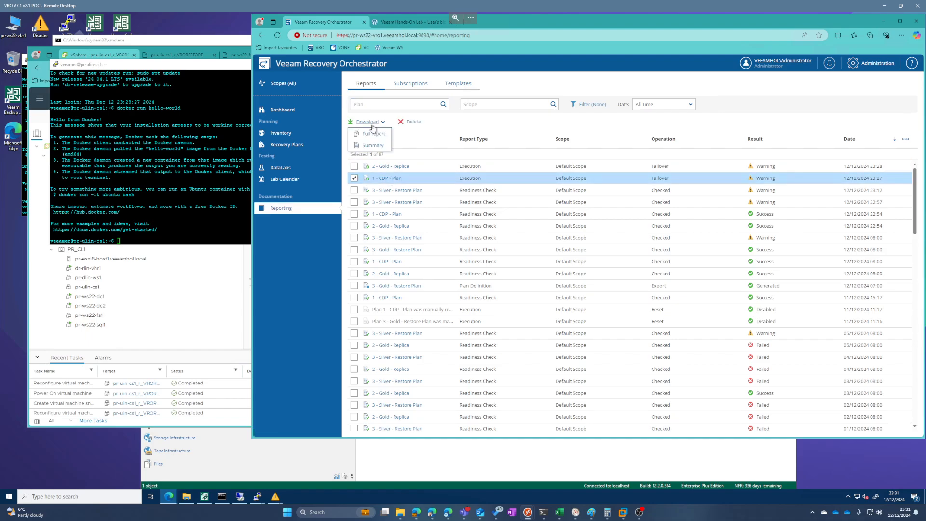
left_click(373, 134)
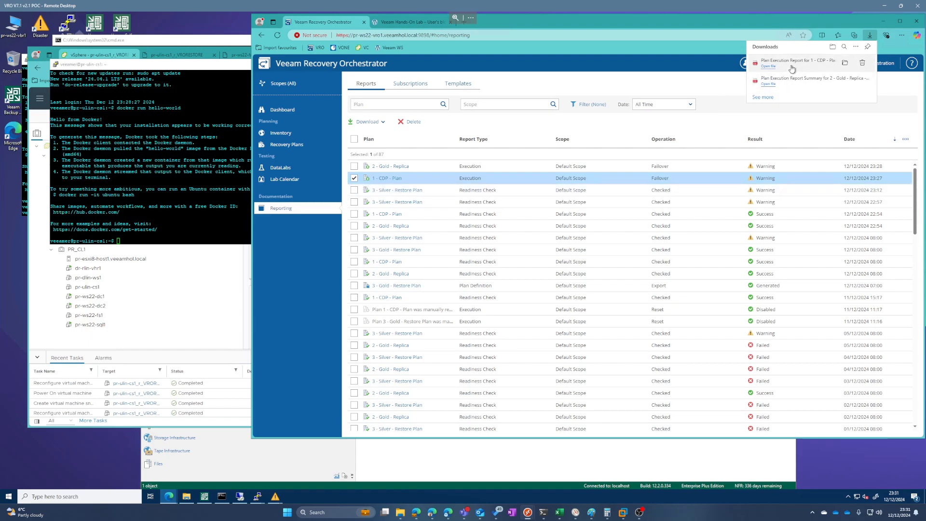
left_click(792, 63)
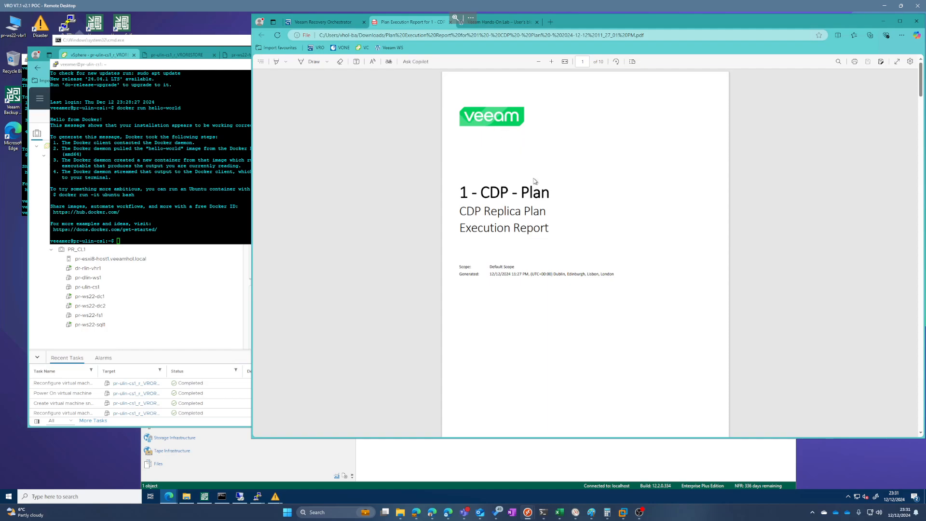
Step: Examine the CDP plan report's cover page and its Overview of plan, orchestration server and license details
scroll(565, 194, "up", 3)
scroll(566, 194, "down", 10)
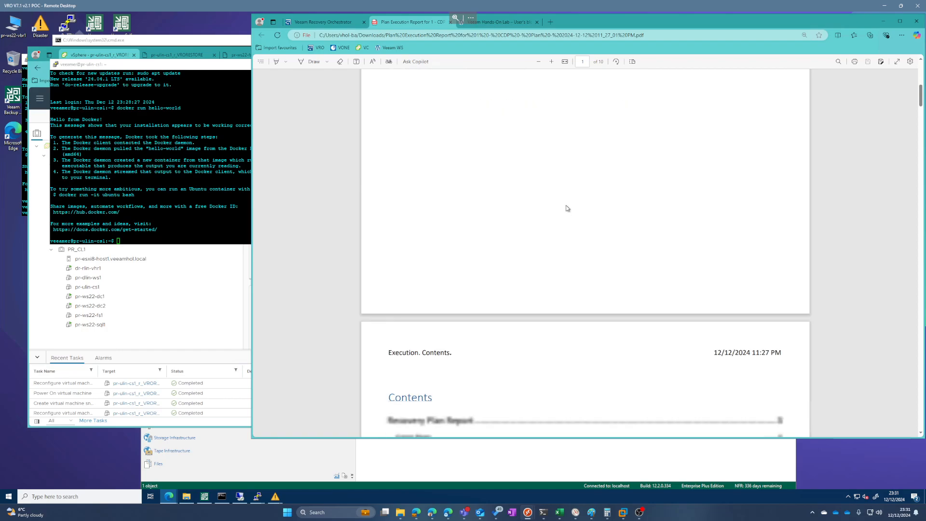
scroll(565, 215, "down", 20)
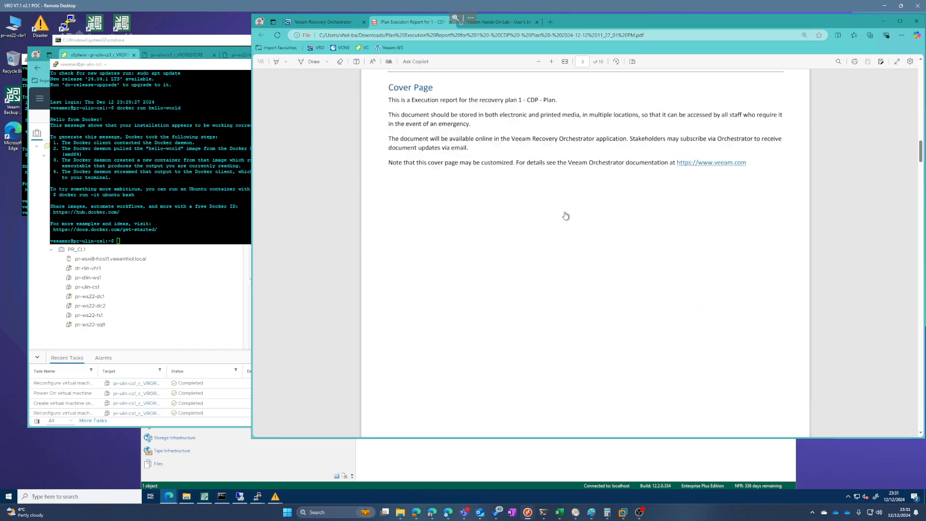
scroll(565, 216, "down", 4)
scroll(550, 192, "up", 4)
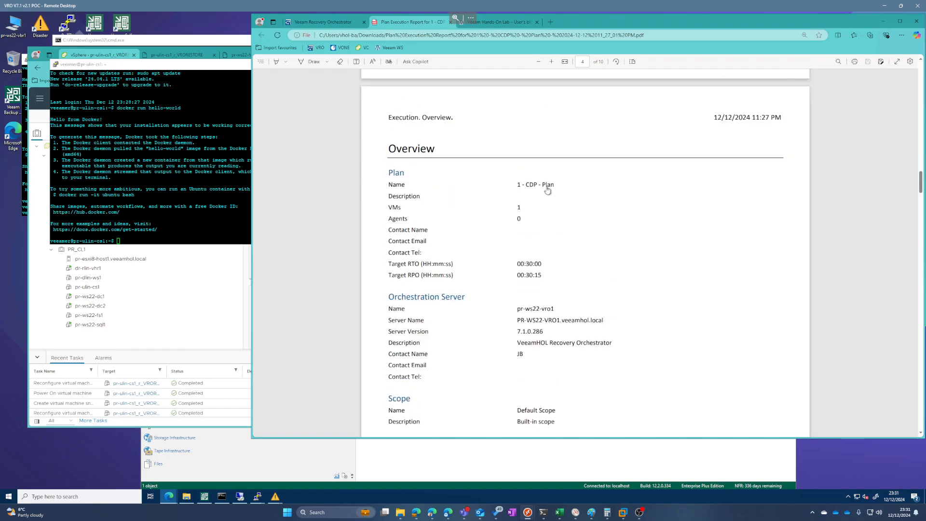
scroll(537, 260, "up", 1)
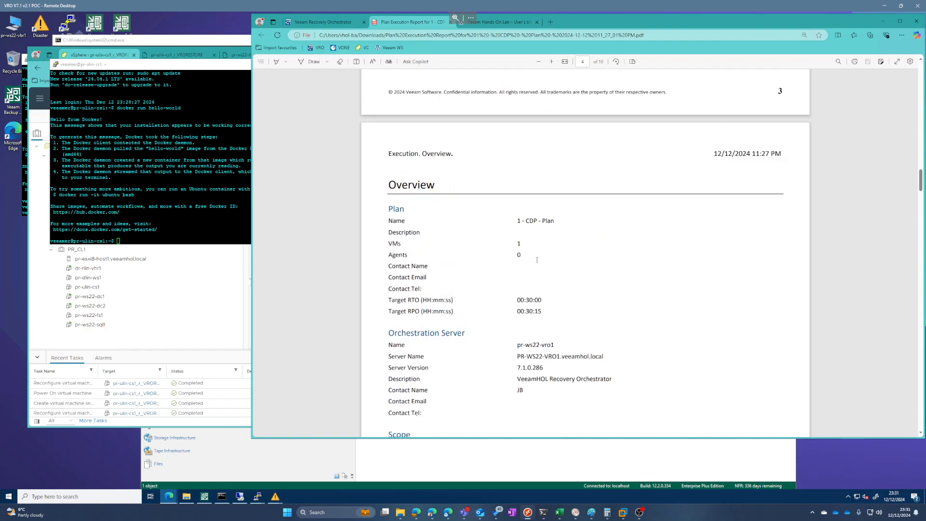
scroll(537, 259, "down", 9)
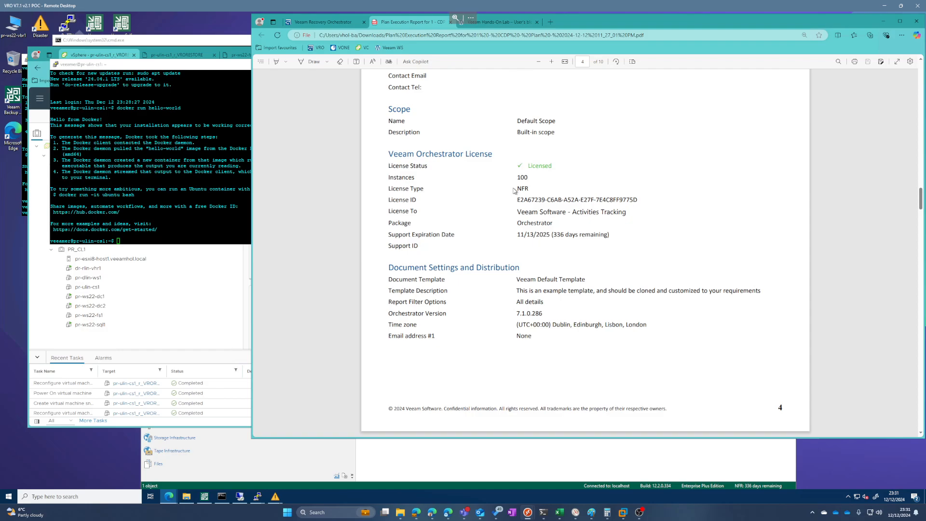
Step: Examine the report's Summary, comparing the target RPO with the restore point age and the target RTO with the plan duration
scroll(514, 190, "down", 12)
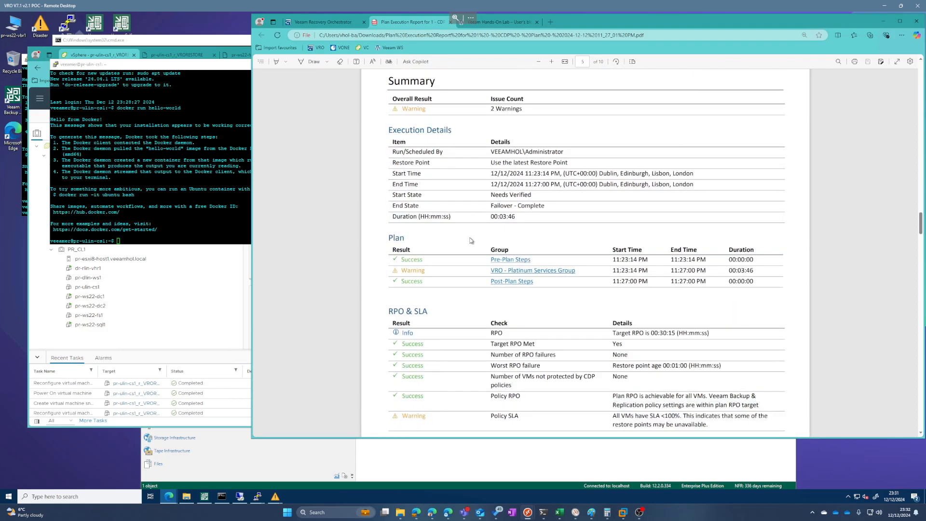
scroll(485, 275, "down", 2)
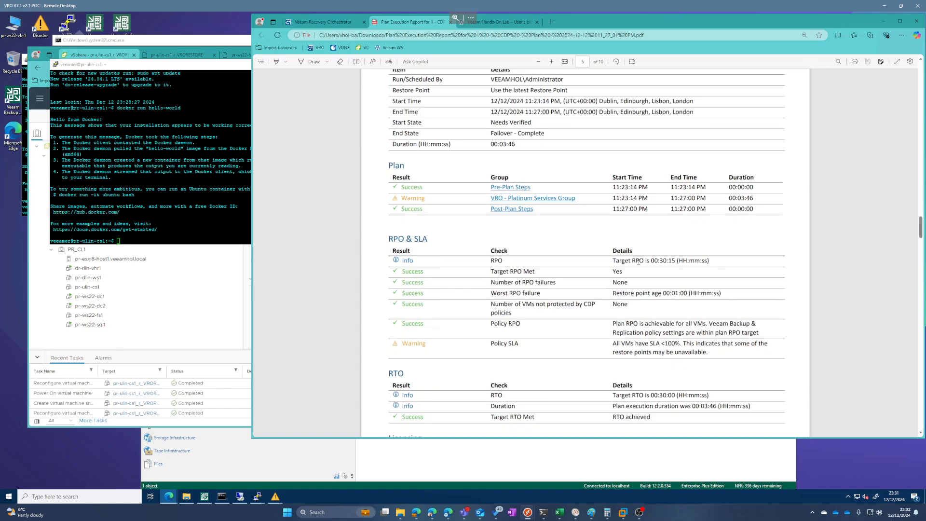
left_click_drag(636, 261, 683, 261)
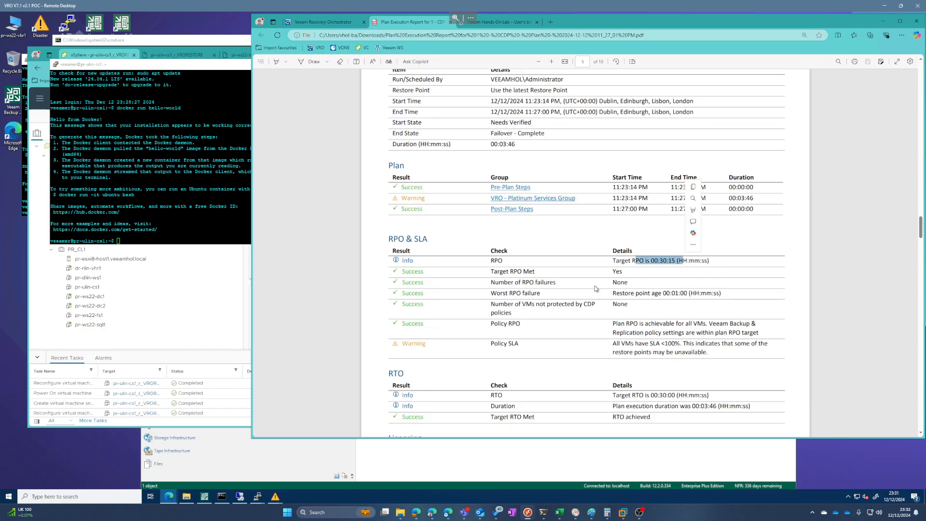
left_click_drag(624, 293, 712, 292)
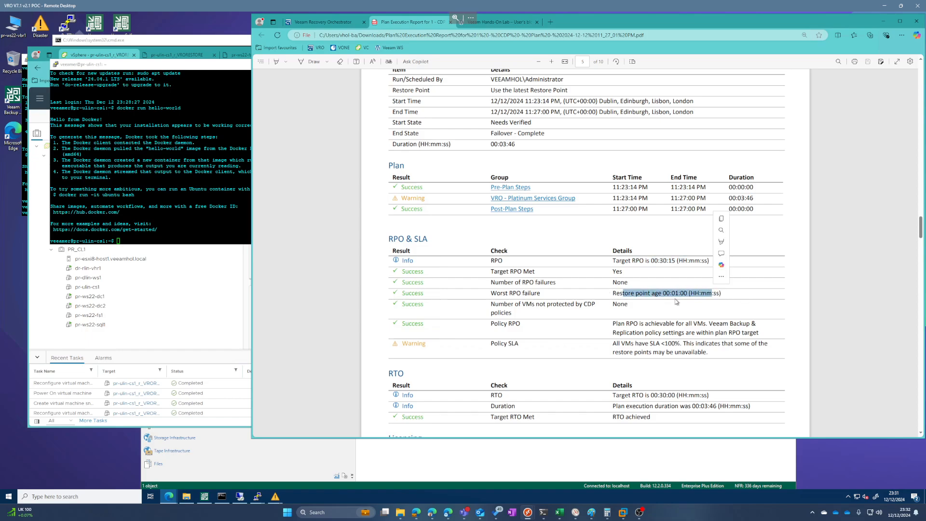
scroll(647, 296, "down", 3)
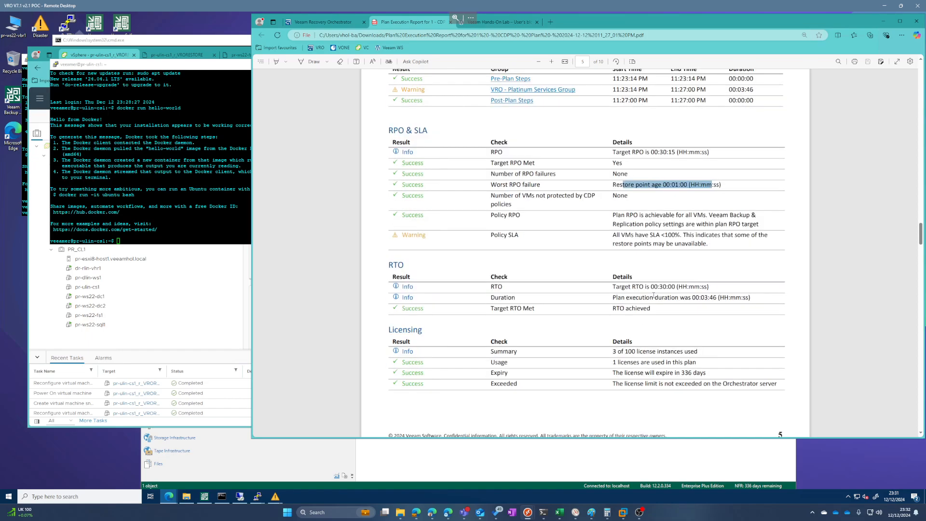
left_click_drag(629, 287, 724, 299)
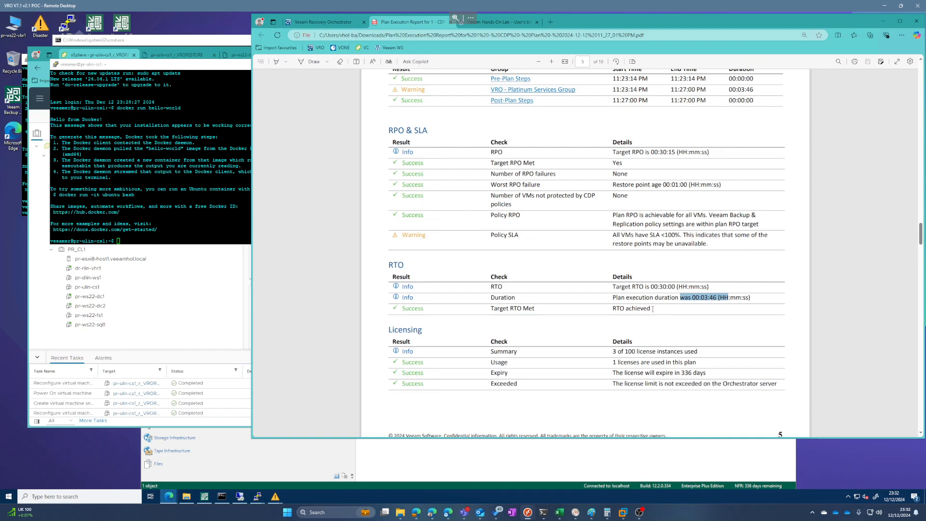
Step: Examine the report's Pre-Plan Steps and the Shutdown Source VM, Process CDP Replica VM and Check VM Heartbeat logs
scroll(653, 309, "down", 10)
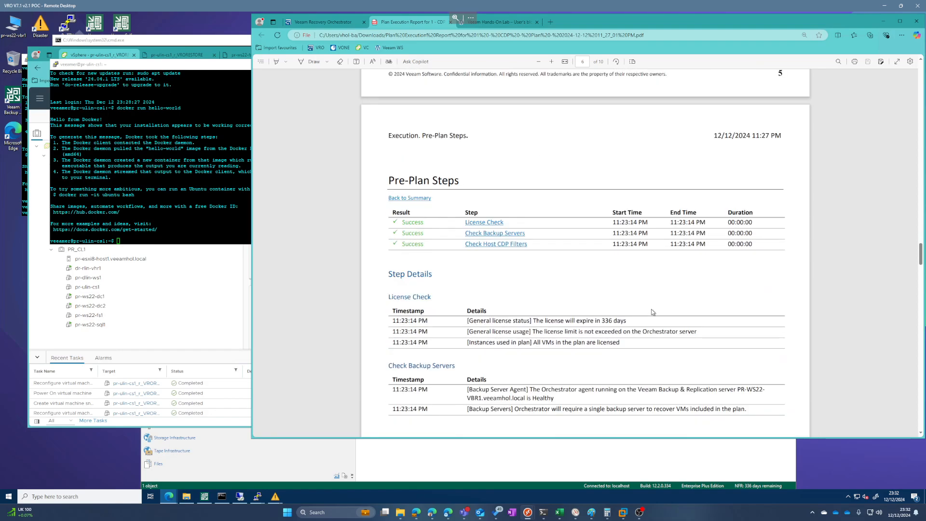
scroll(652, 312, "down", 10)
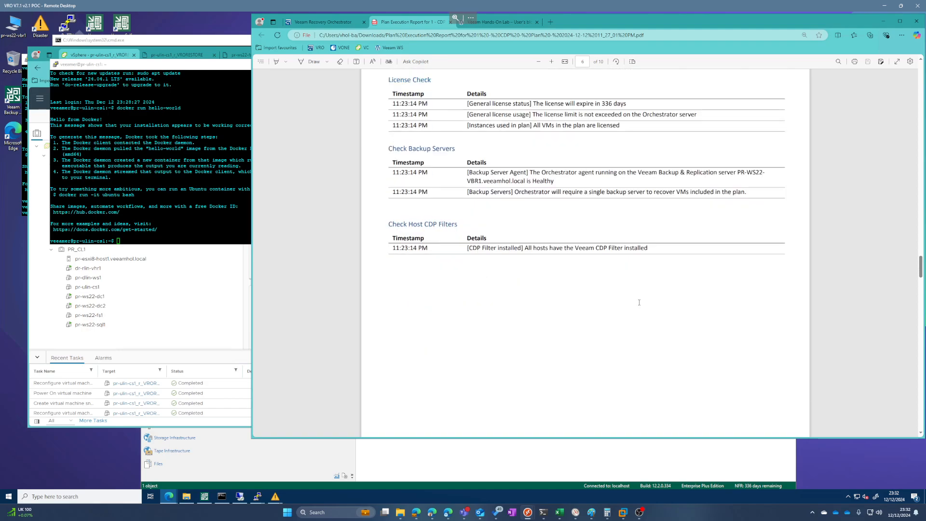
scroll(639, 303, "down", 10)
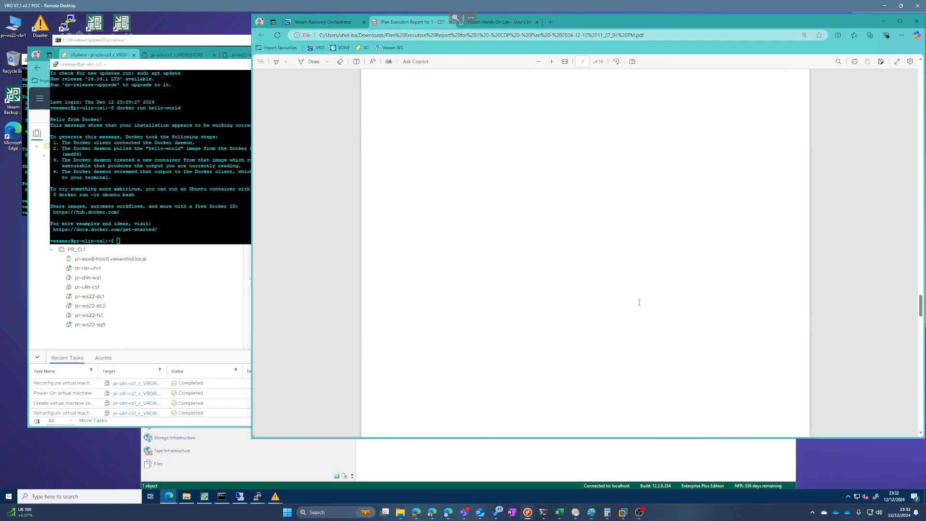
scroll(639, 303, "down", 8)
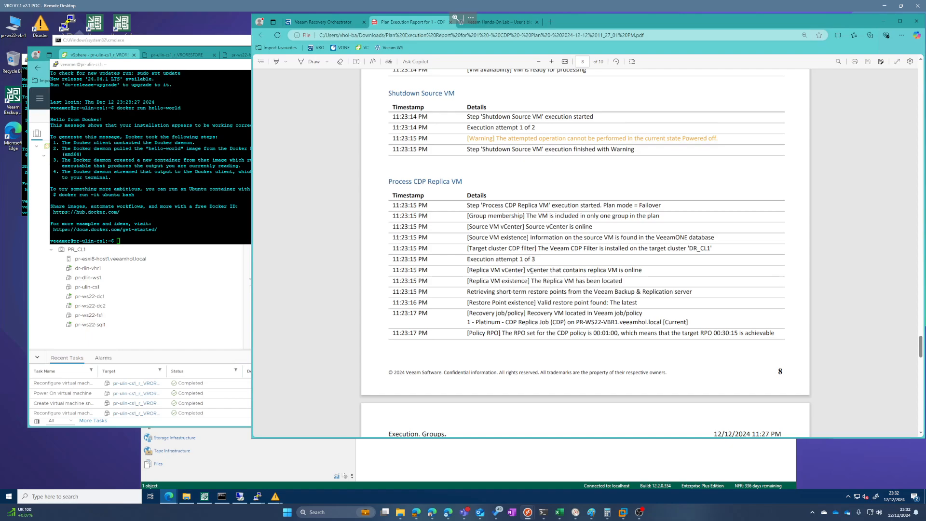
scroll(531, 270, "down", 8)
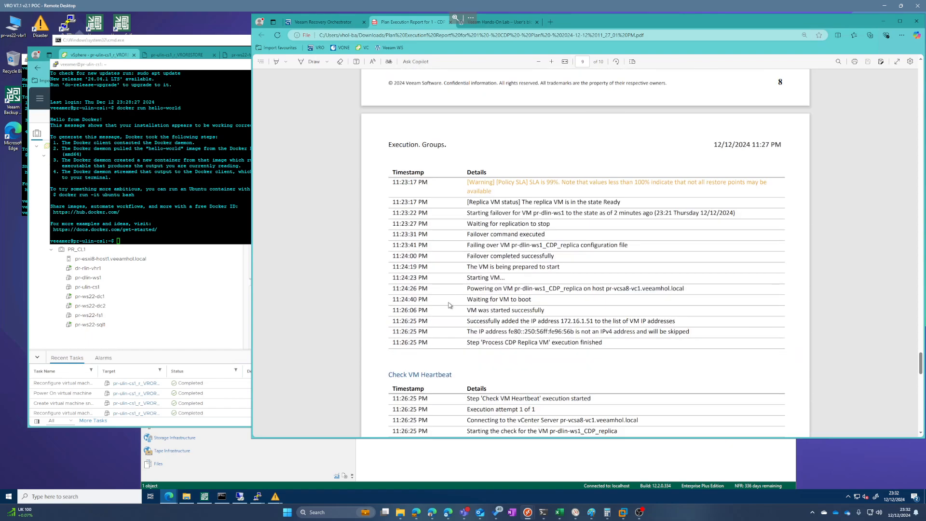
left_click_drag(497, 320, 605, 321)
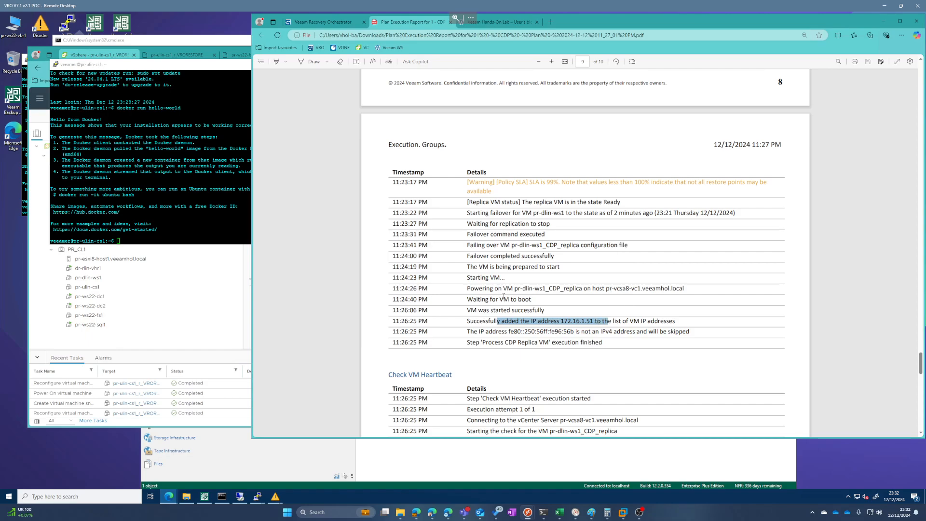
scroll(501, 292, "down", 3)
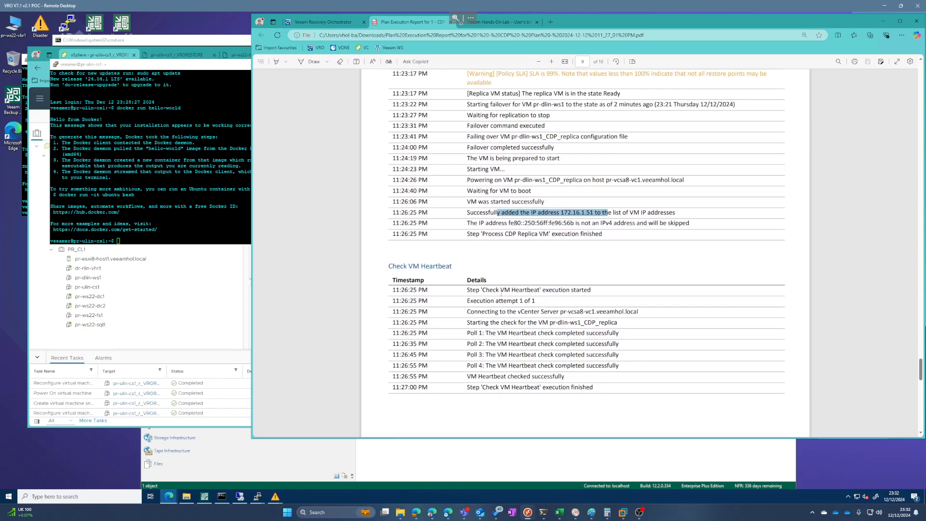
Step: Examine the IP address entries in the CDP plan report's Process CDP Replica VM log
left_click_drag(564, 215, 630, 223)
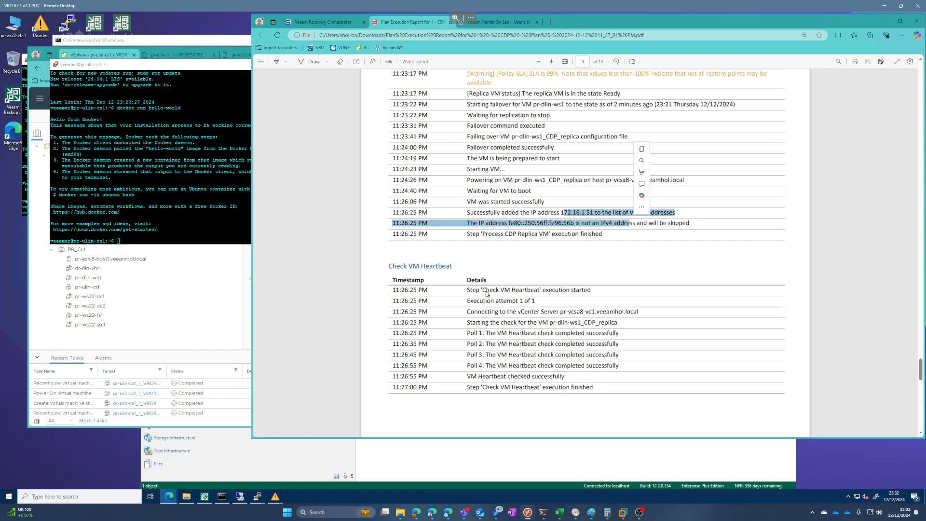
scroll(506, 297, "down", 3)
Step: Download the full failover execution report for 2 - Gold - Replica instead of the selected CDP plan and open the PDF
left_click(324, 22)
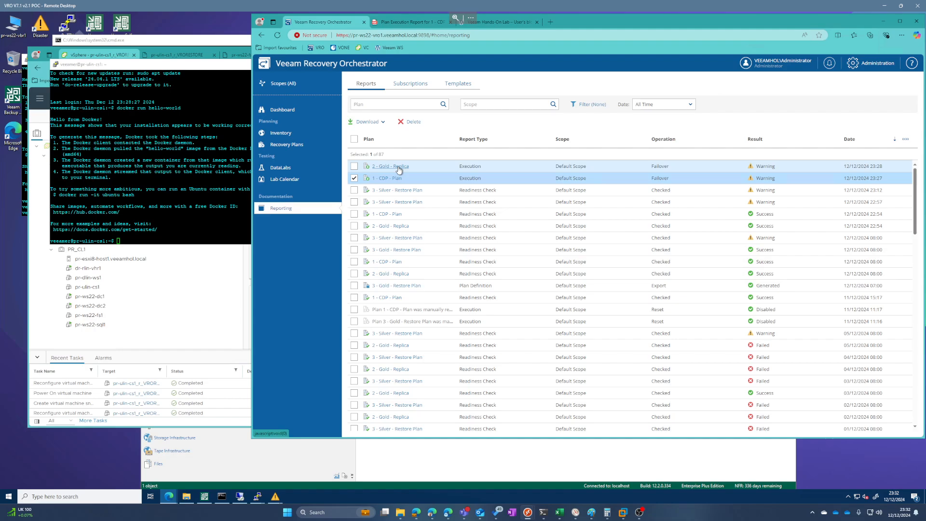
left_click(354, 177)
left_click(354, 166)
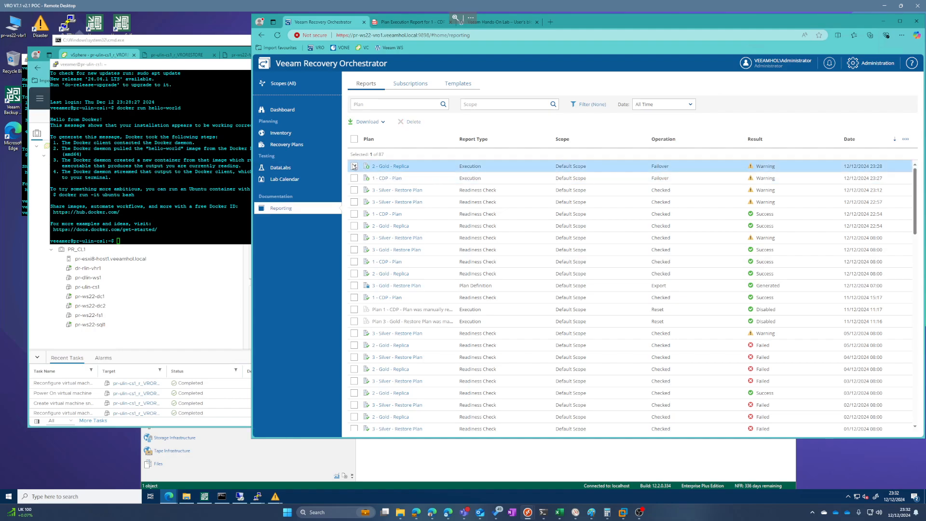
left_click(369, 121)
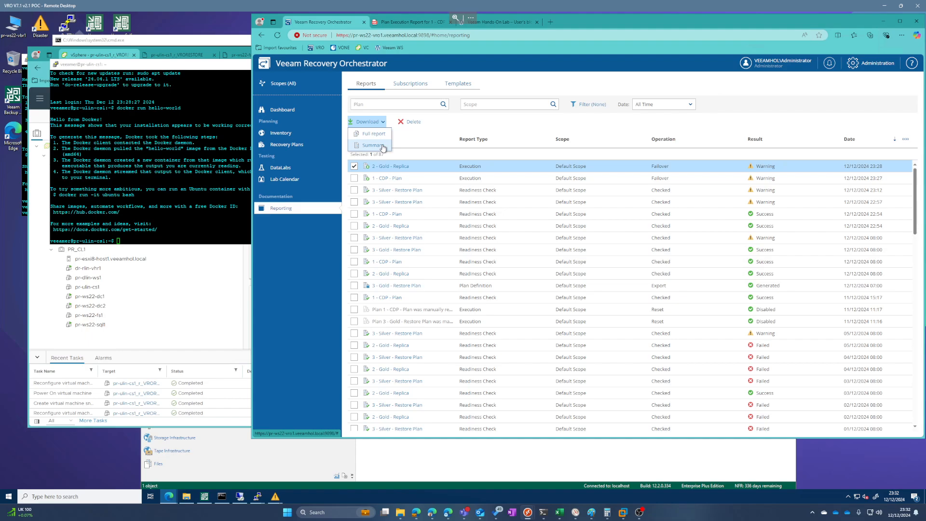
left_click(382, 139)
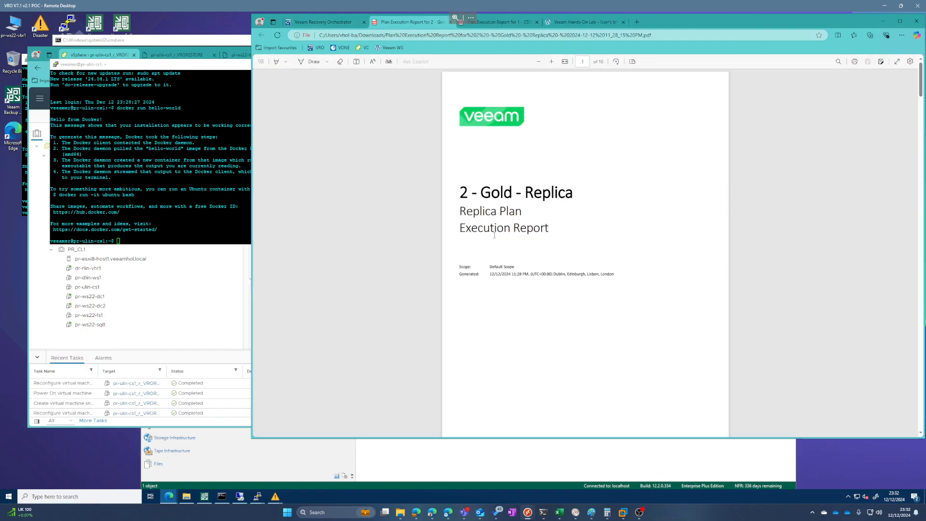
Step: Examine the Gold replica report's cover page and its Overview of plan, orchestration server, scope and license details
scroll(508, 243, "up", 5)
scroll(508, 245, "down", 3)
scroll(509, 244, "down", 5)
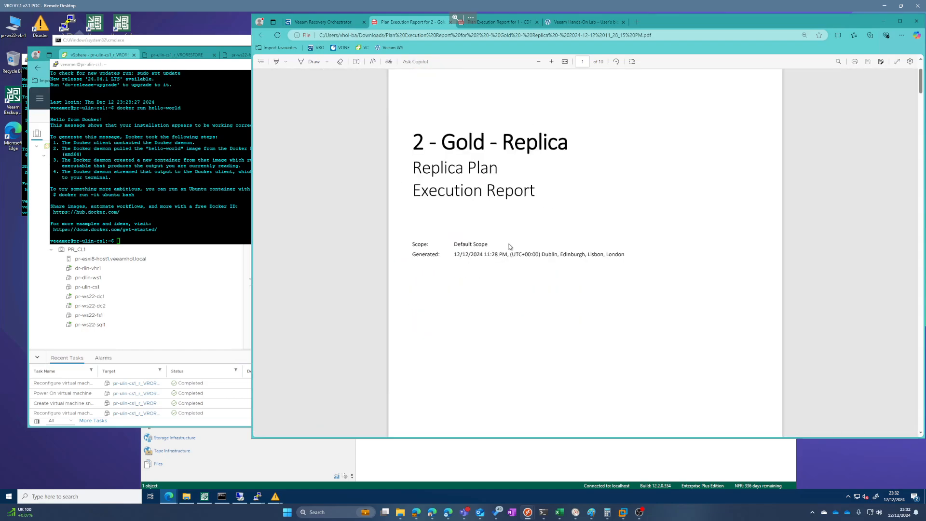
scroll(509, 247, "down", 10)
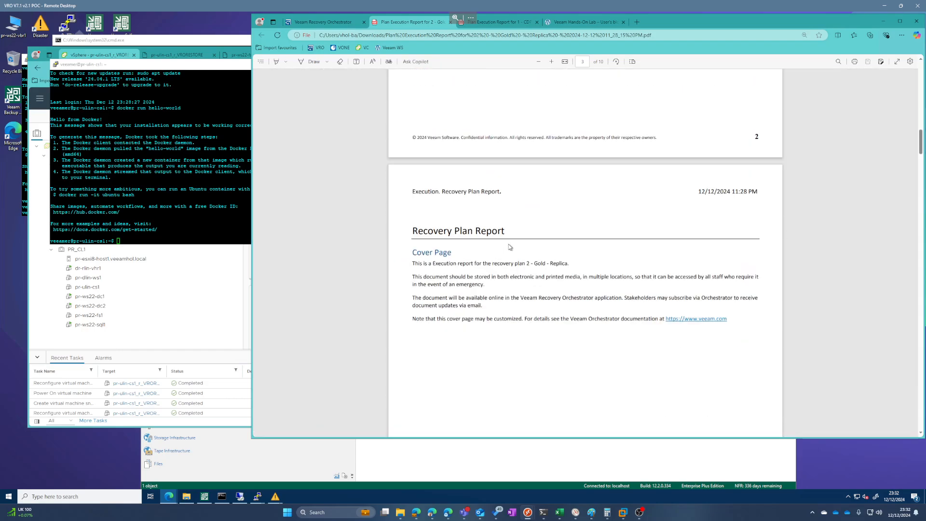
scroll(509, 247, "down", 5)
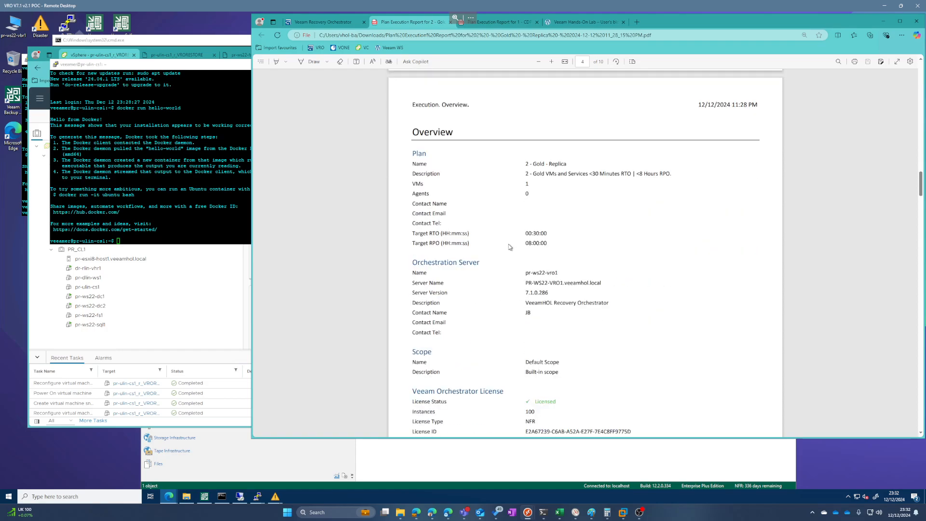
scroll(517, 253, "down", 10)
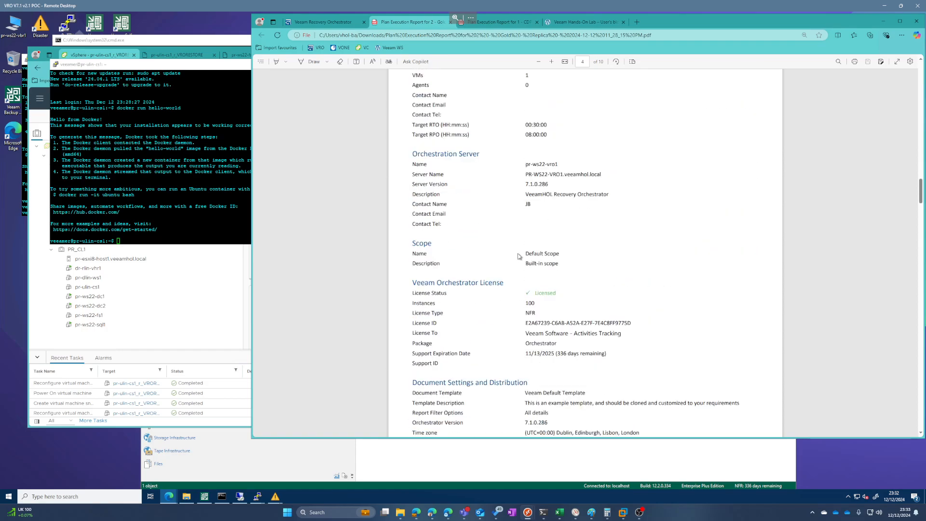
Step: Examine the Gold report's Summary, comparing the target RPO with the restore point age and the target RTO with the plan duration
scroll(520, 259, "down", 3)
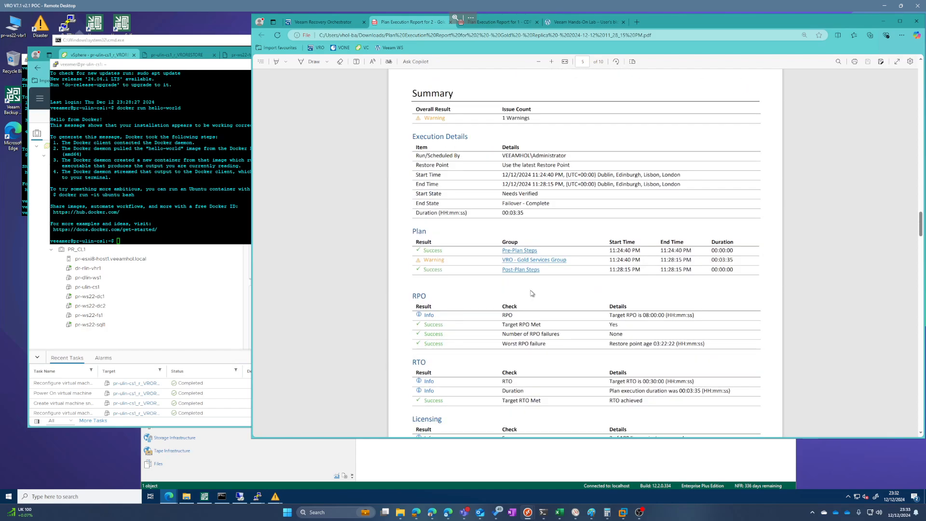
scroll(471, 236, "down", 3)
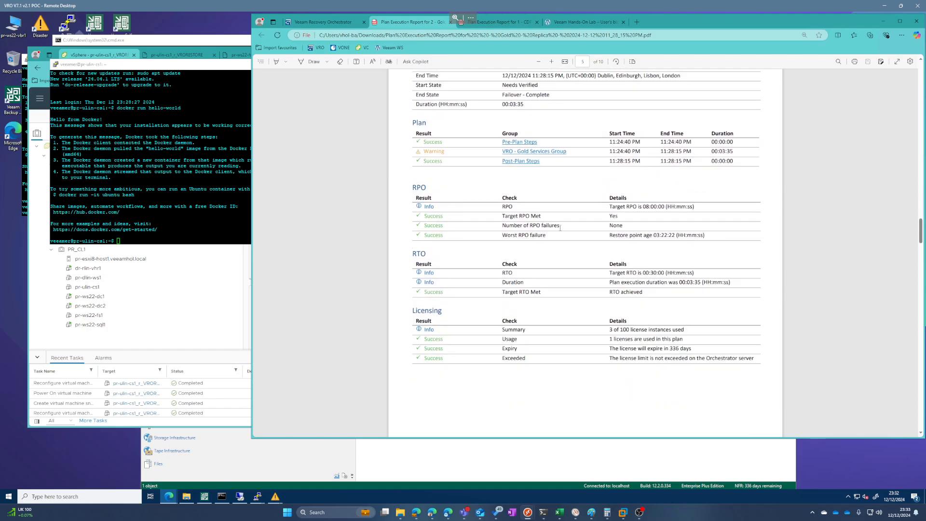
left_click_drag(623, 206, 685, 206)
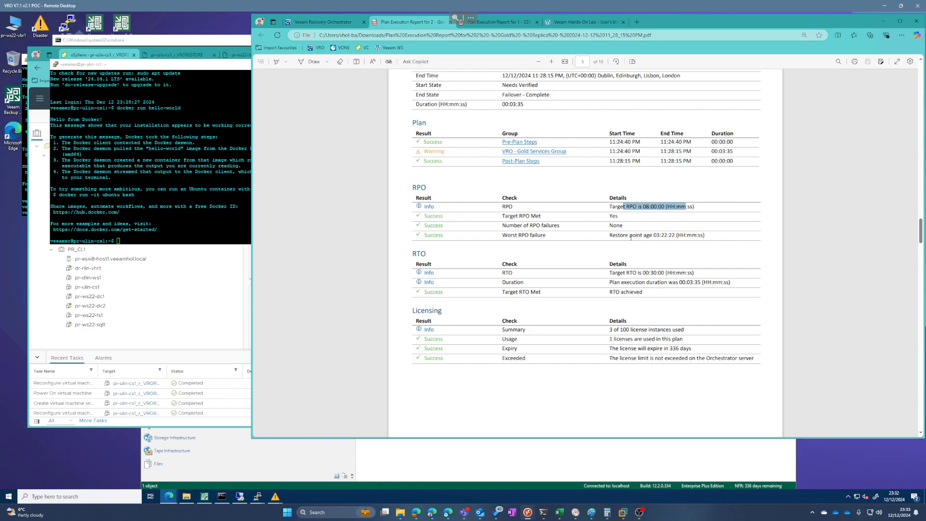
left_click_drag(615, 235, 664, 235)
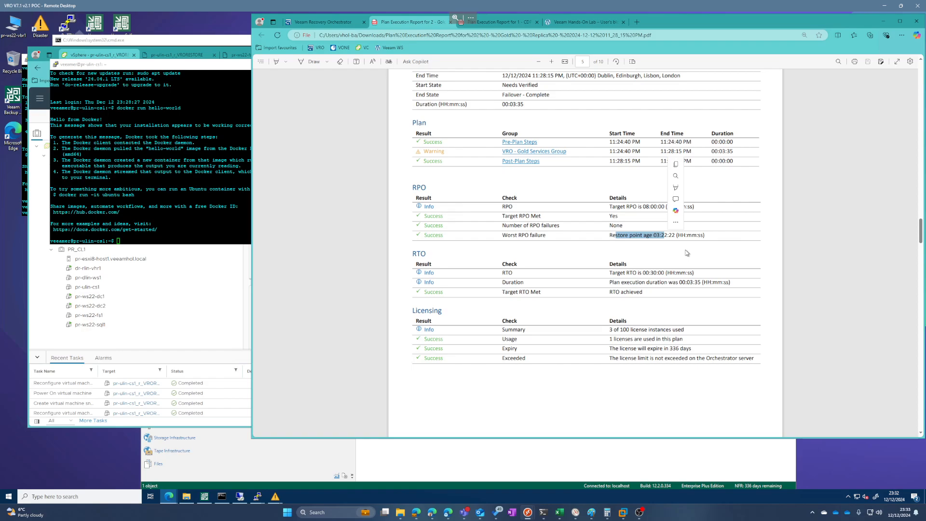
left_click(628, 276)
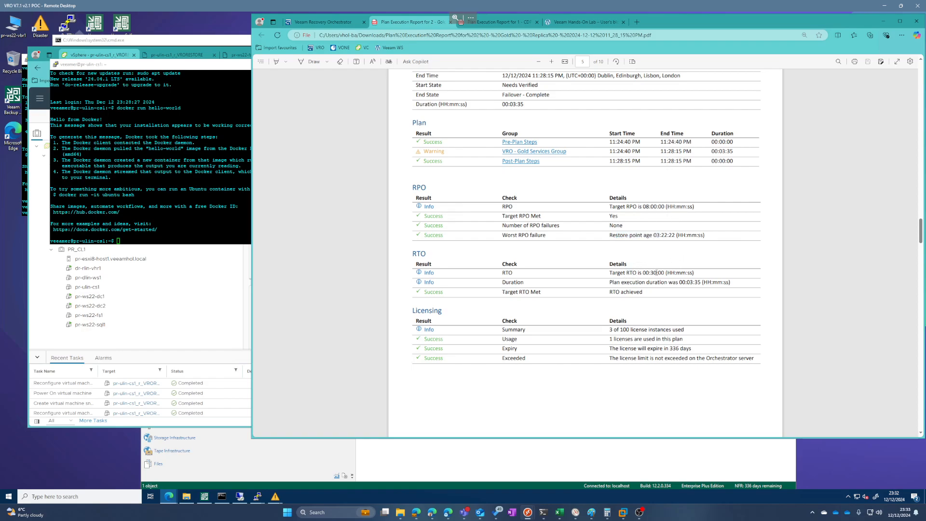
left_click_drag(656, 272, 681, 286)
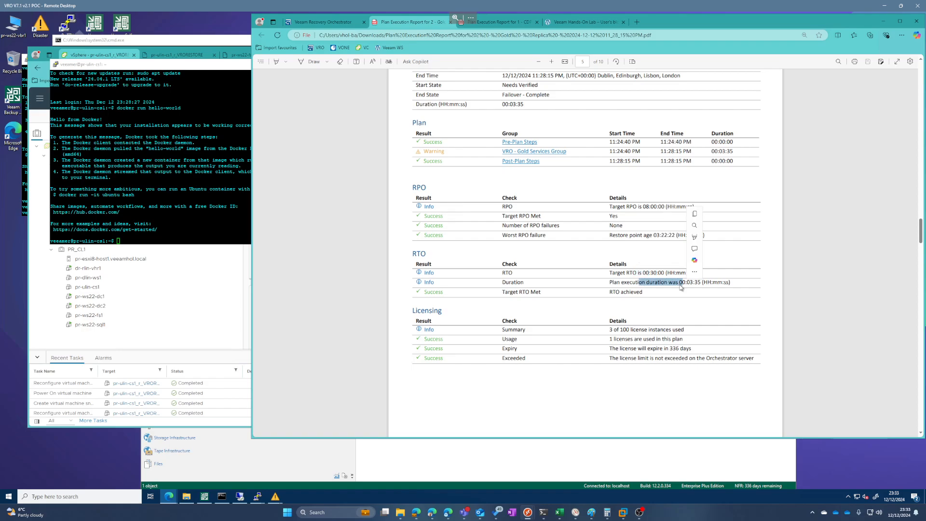
Step: Examine the Gold report's Pre-Plan Steps, the VRO - Gold Services group and the Shutdown Source VM log
scroll(562, 298, "down", 6)
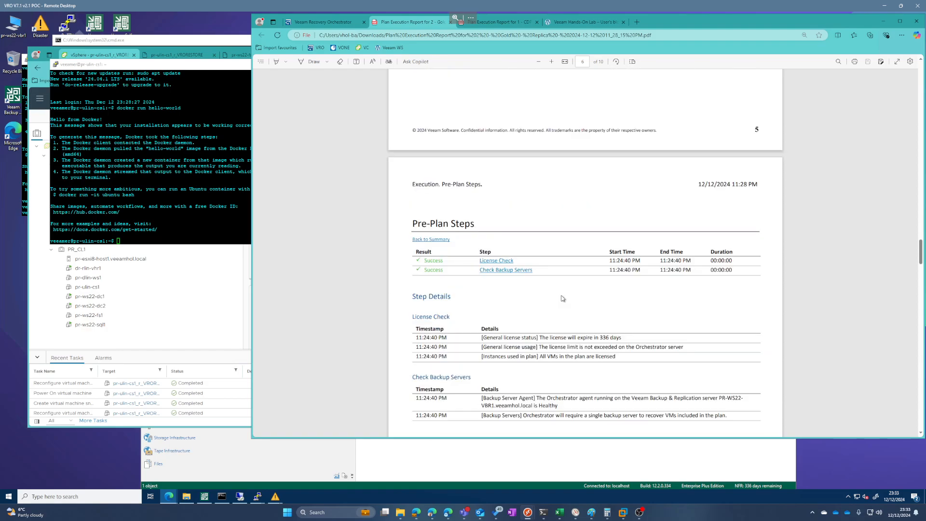
scroll(562, 298, "down", 3)
scroll(553, 272, "down", 7)
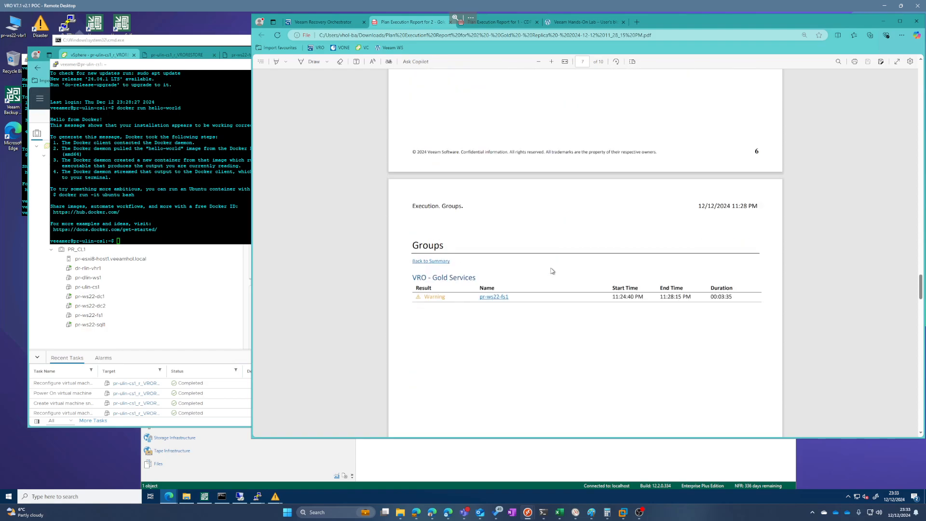
scroll(552, 271, "down", 10)
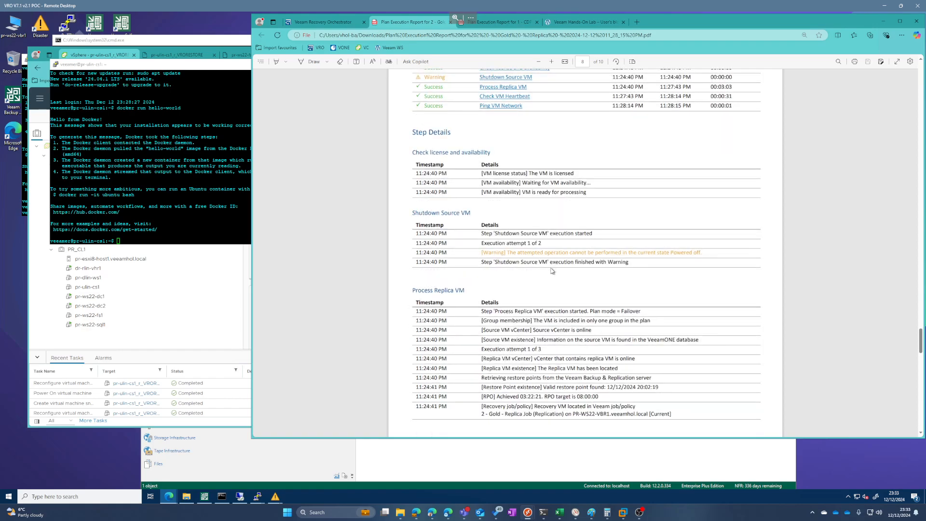
scroll(553, 271, "down", 3)
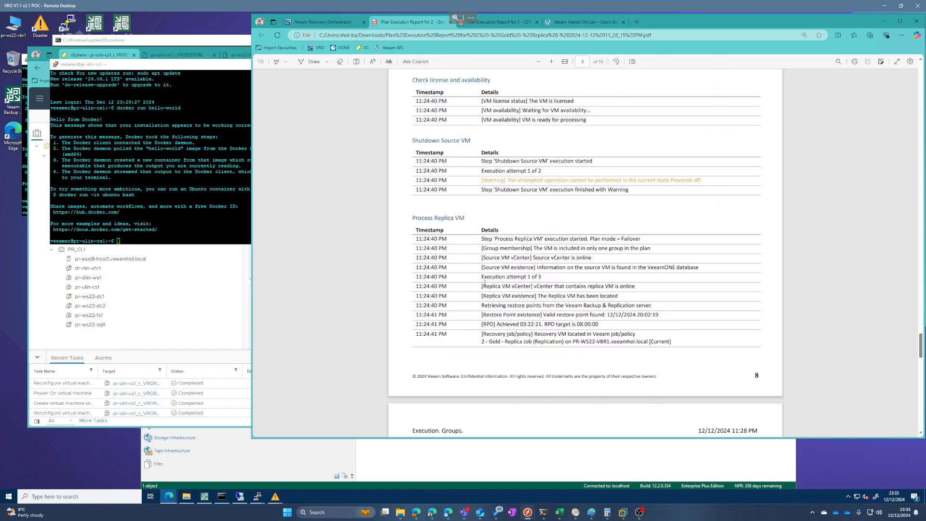
Step: Examine the Process Replica VM log for pr-ws22-fs1, including the applied re-IP rule, the power-on entries and the added IP address
scroll(542, 289, "down", 10)
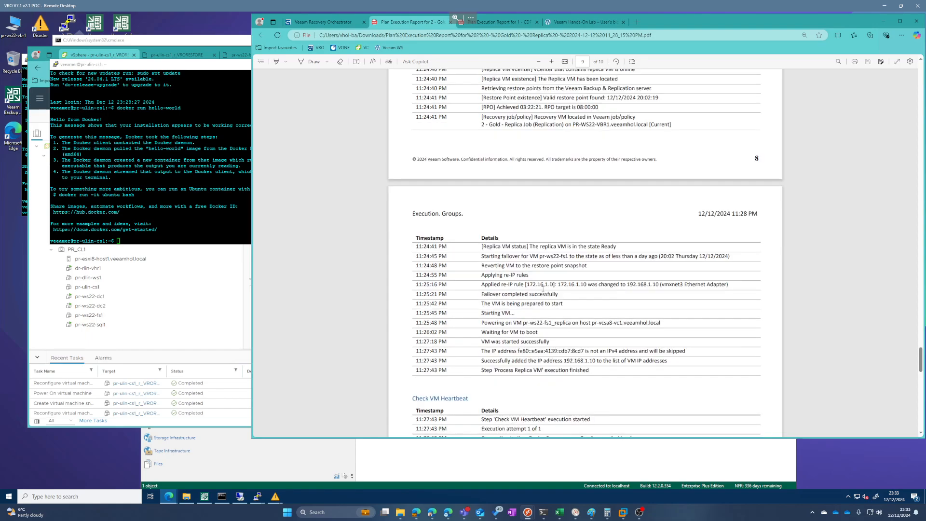
left_click_drag(477, 239, 555, 248)
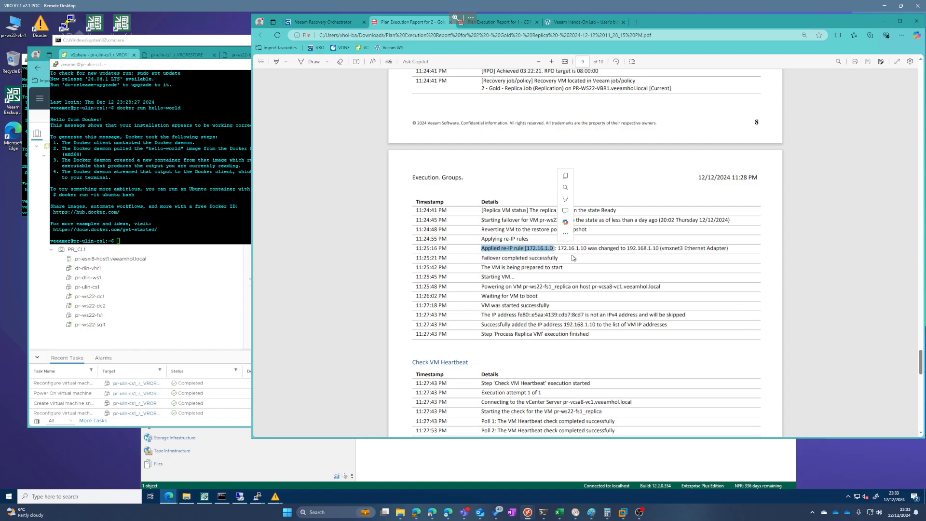
double_click(593, 249)
left_click_drag(622, 249, 661, 248)
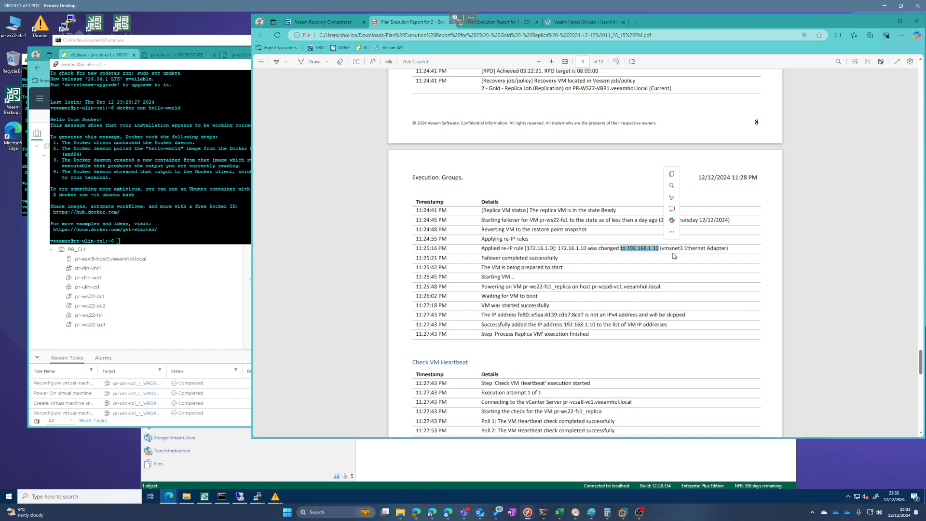
left_click(593, 247)
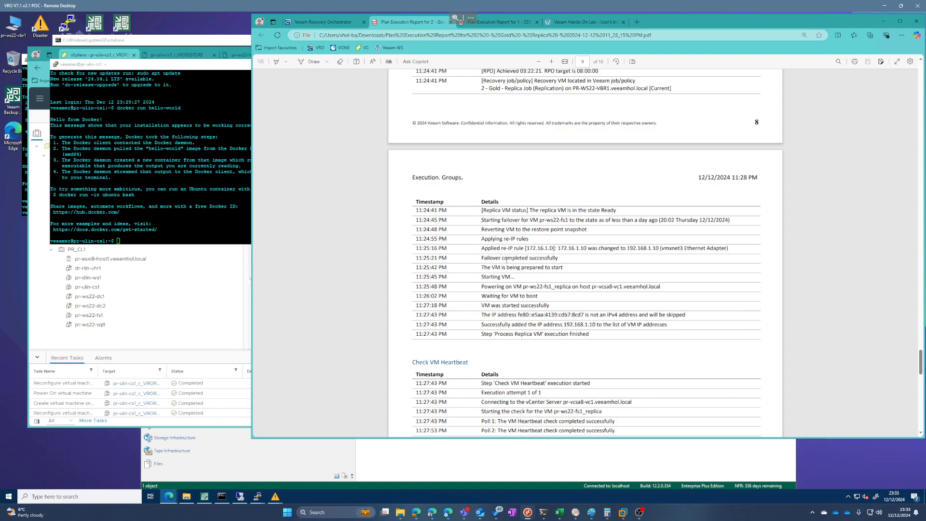
left_click_drag(498, 258, 546, 286)
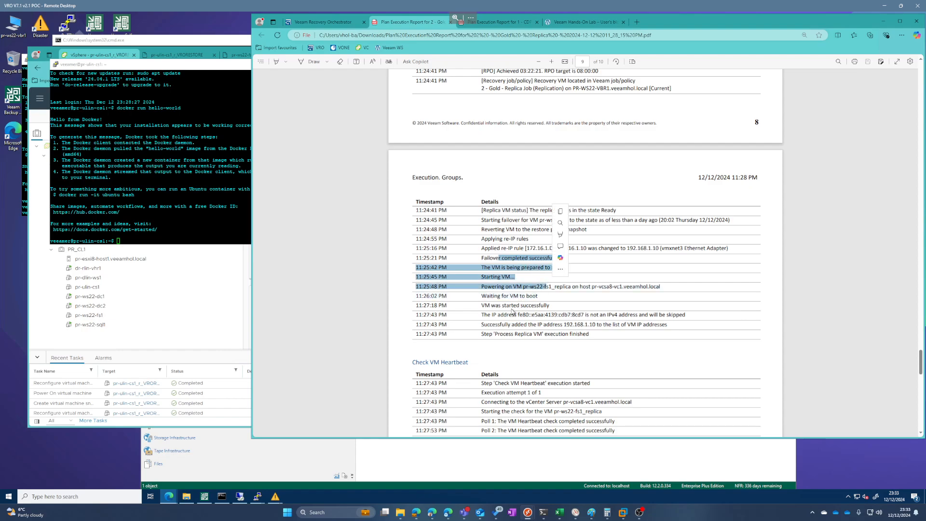
left_click_drag(514, 315, 642, 325)
Step: Examine the Check VM Heartbeat and Ping VM Network logs and the Post-Plan Steps at the end of the Gold report
scroll(550, 335, "down", 3)
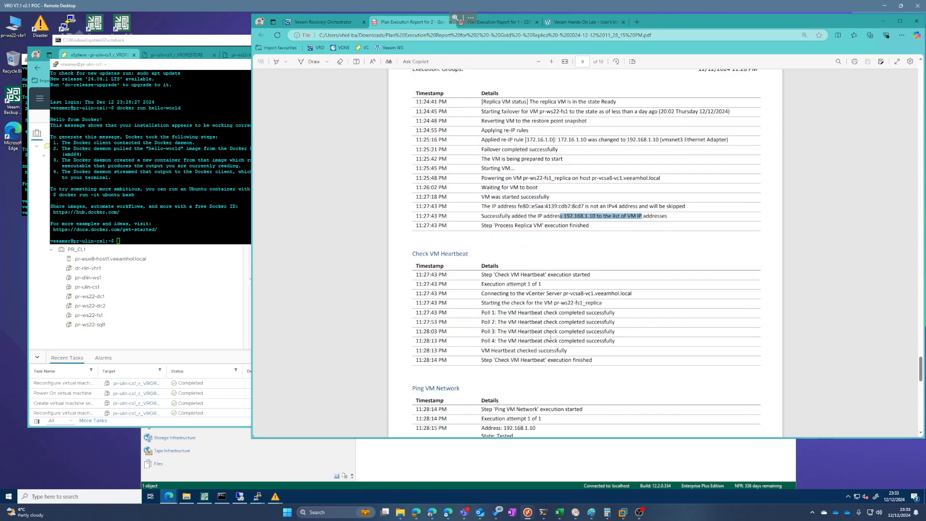
scroll(550, 335, "down", 2)
scroll(533, 251, "down", 3)
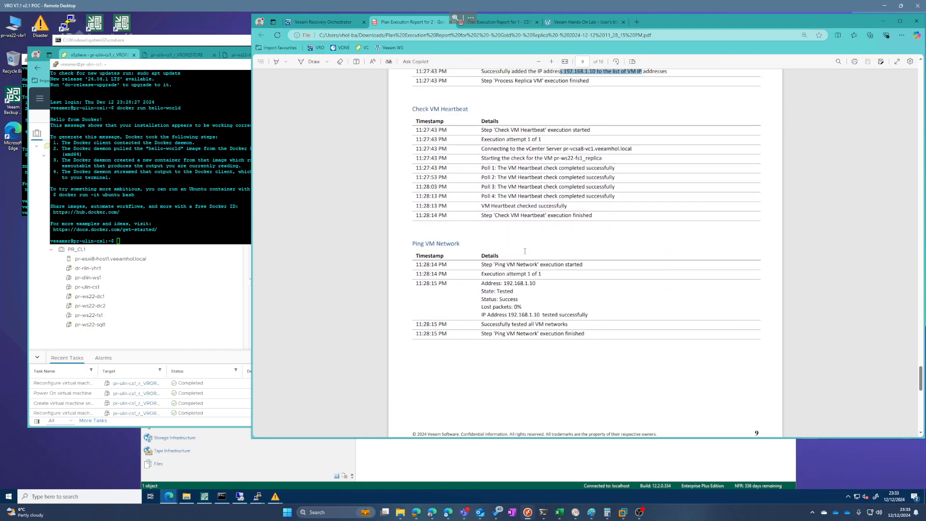
scroll(523, 258, "down", 2)
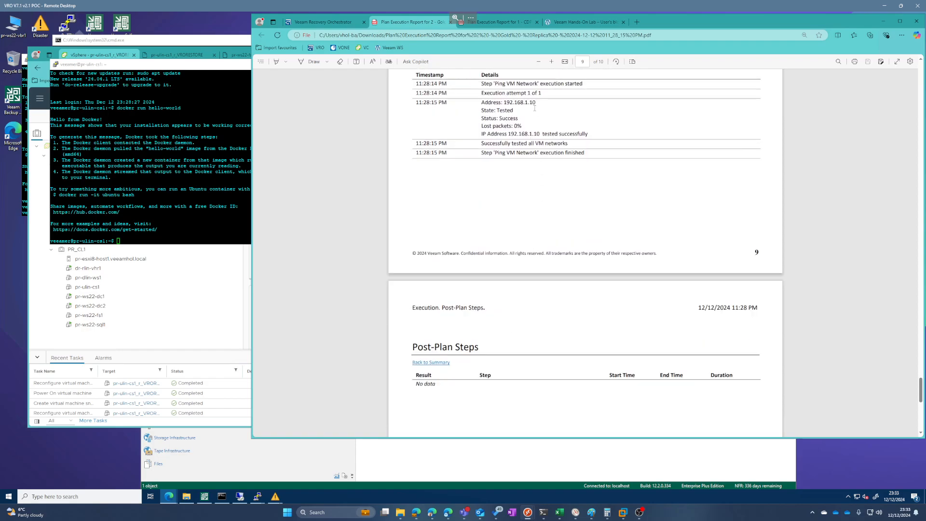
left_click_drag(541, 85, 554, 159)
scroll(550, 189, "down", 5)
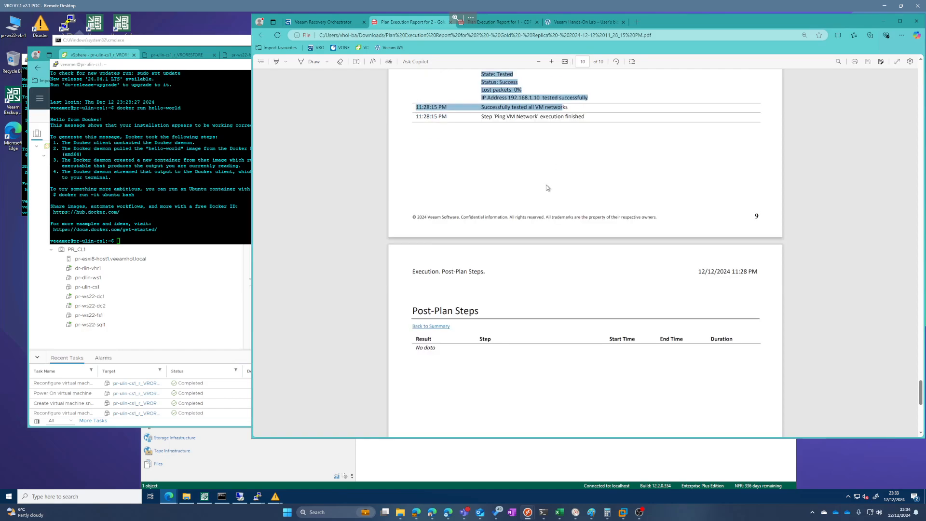
scroll(549, 189, "down", 3)
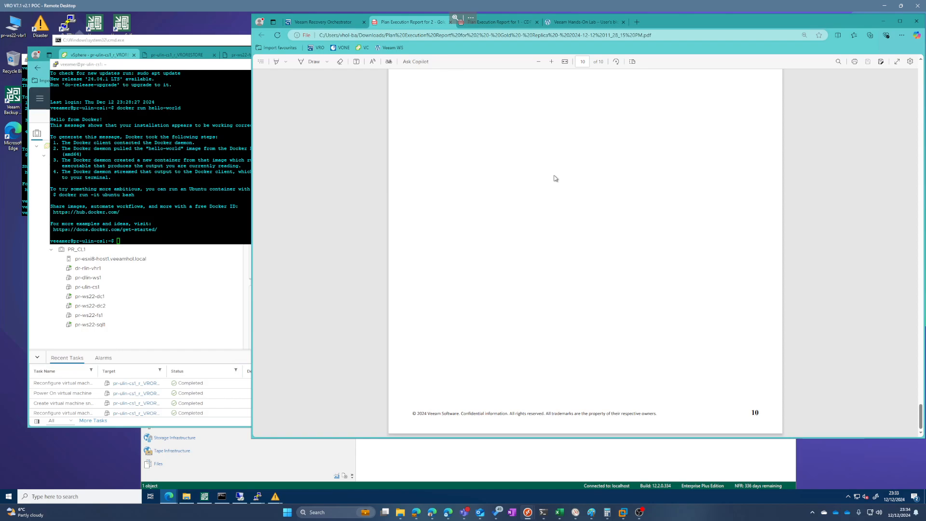
Step: Recheck the Gold report's ping, heartbeat and replica processing logs and return to the orchestrator's report list
scroll(554, 178, "up", 8)
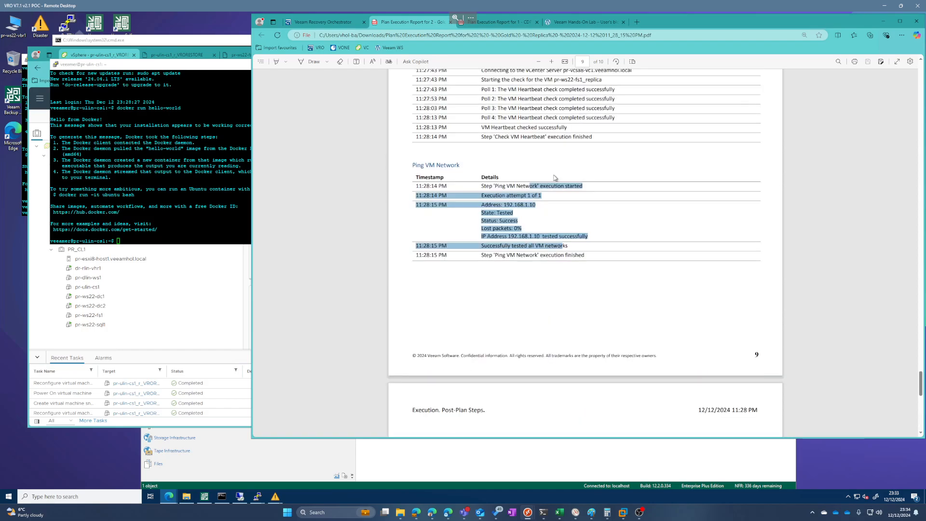
scroll(555, 178, "up", 1)
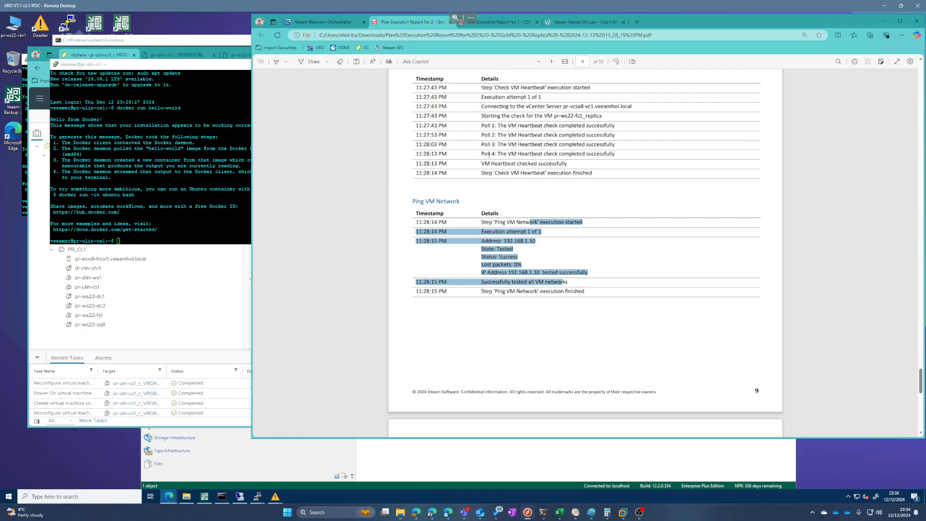
scroll(474, 181, "up", 9)
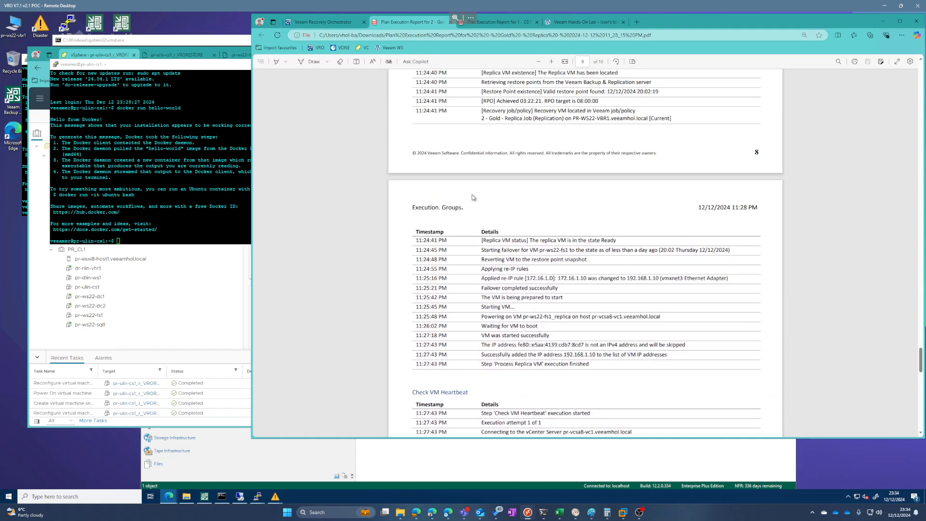
left_click(323, 22)
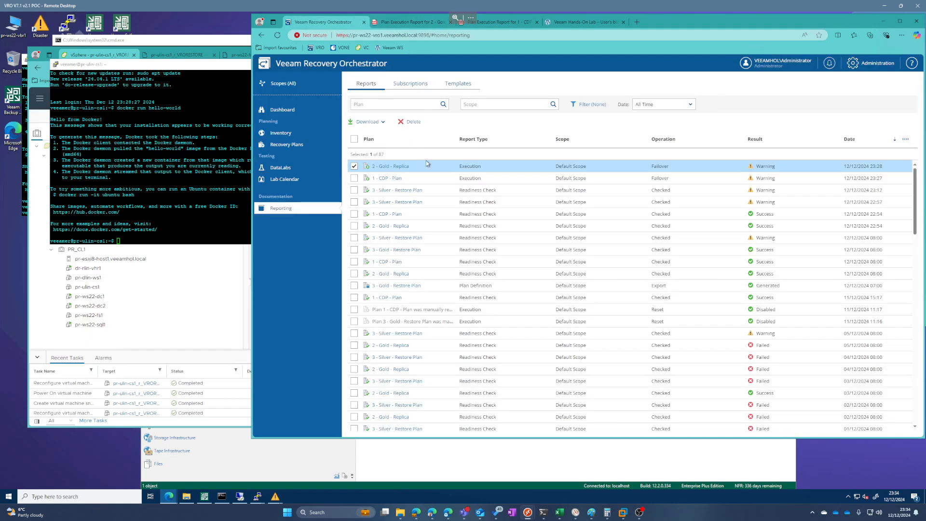